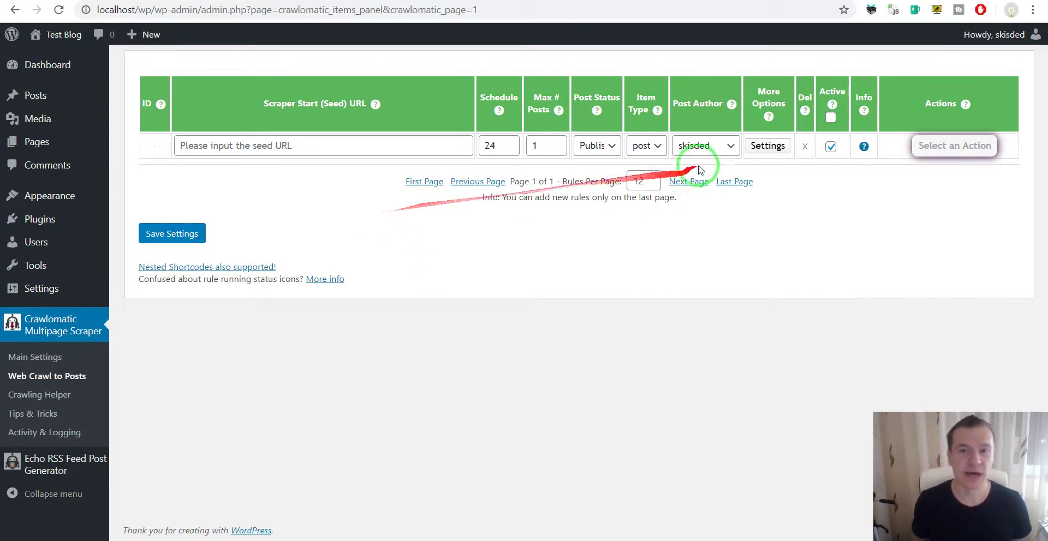
# Open the new rule's advanced settings, enlarge the post content box, then close it unchanged
pyautogui.click(756, 146)
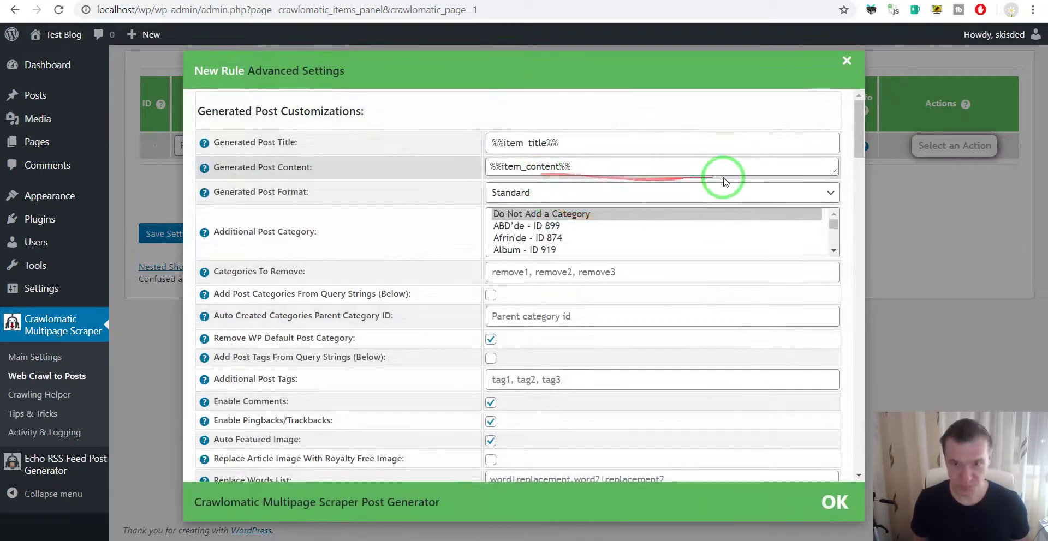
pyautogui.moveTo(835, 174); pyautogui.dragTo(835, 304)
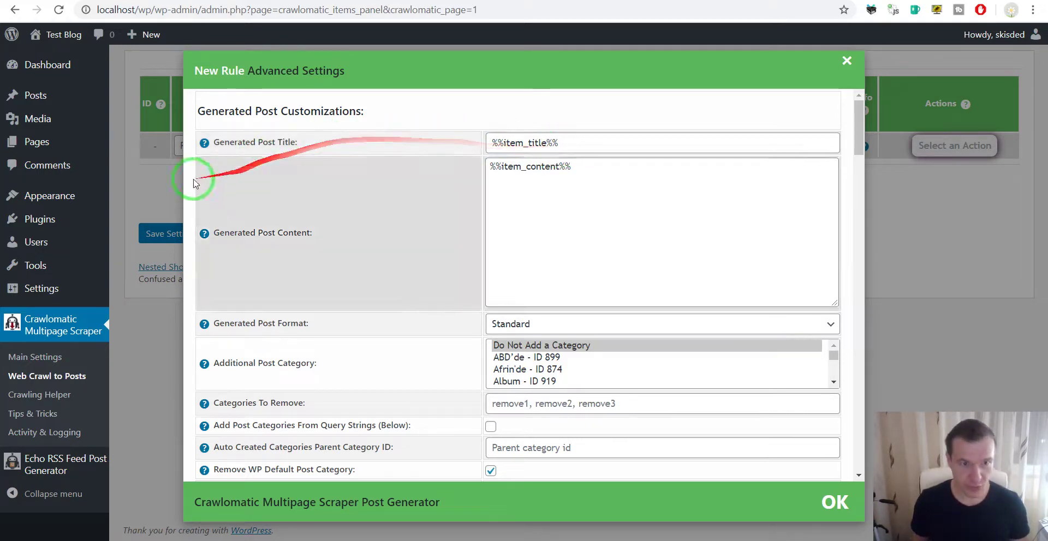
pyautogui.click(174, 180)
# Fill in the Bored Panda article URL as the seed and reopen the Generated Post Content editor
pyautogui.click(215, 146)
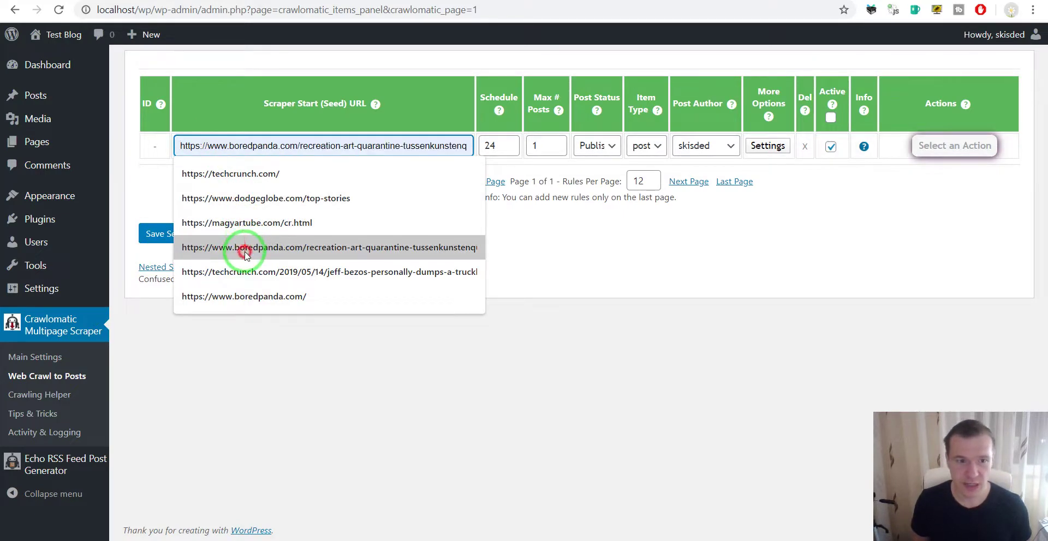
pyautogui.click(247, 243)
pyautogui.click(269, 144)
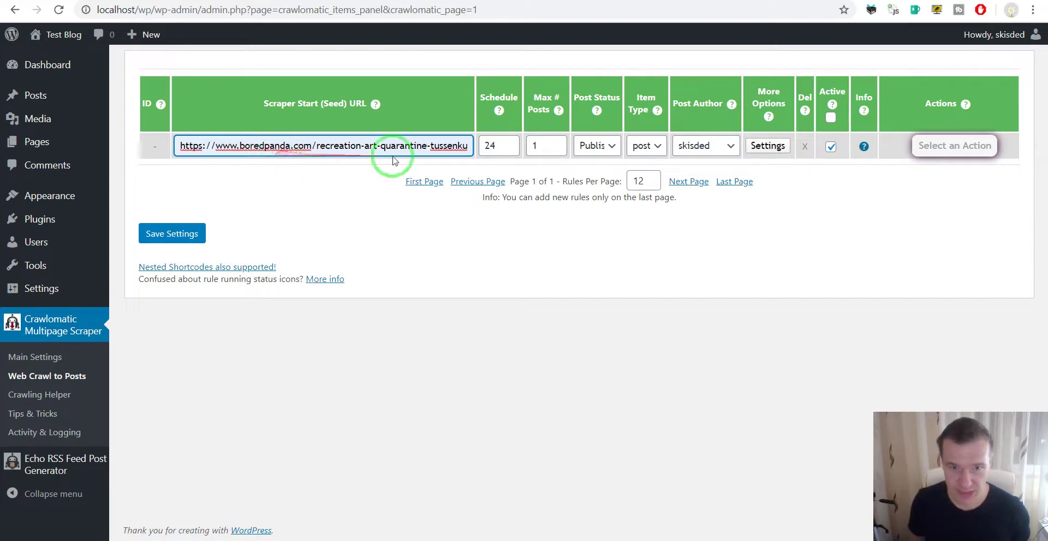
pyautogui.click(762, 145)
pyautogui.click(573, 197)
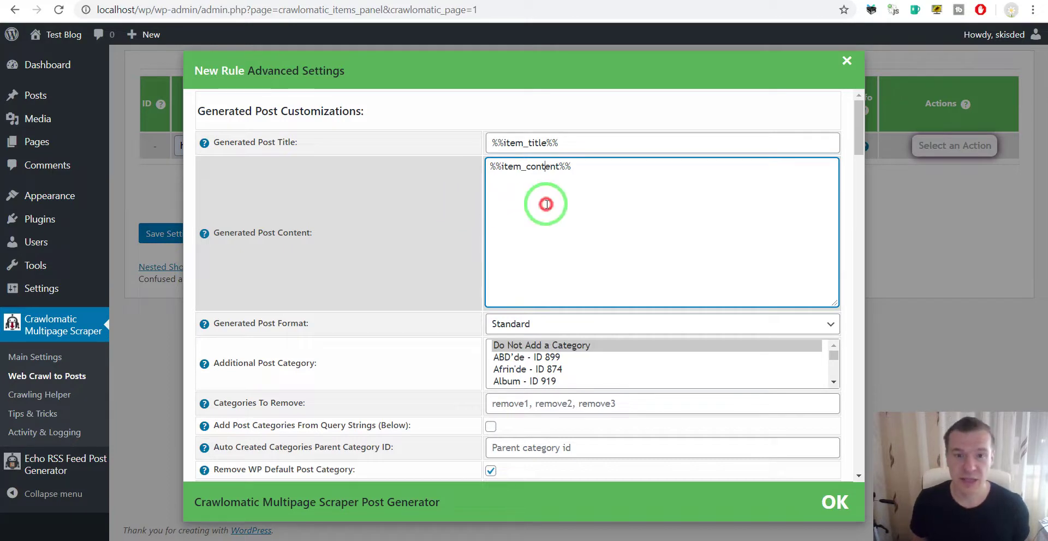
# Replace the %%item_content%% placeholder with the pasted multi-line spintax template
pyautogui.hotkey('ctrl', 'a')
pyautogui.hotkey('ctrl', 'v')
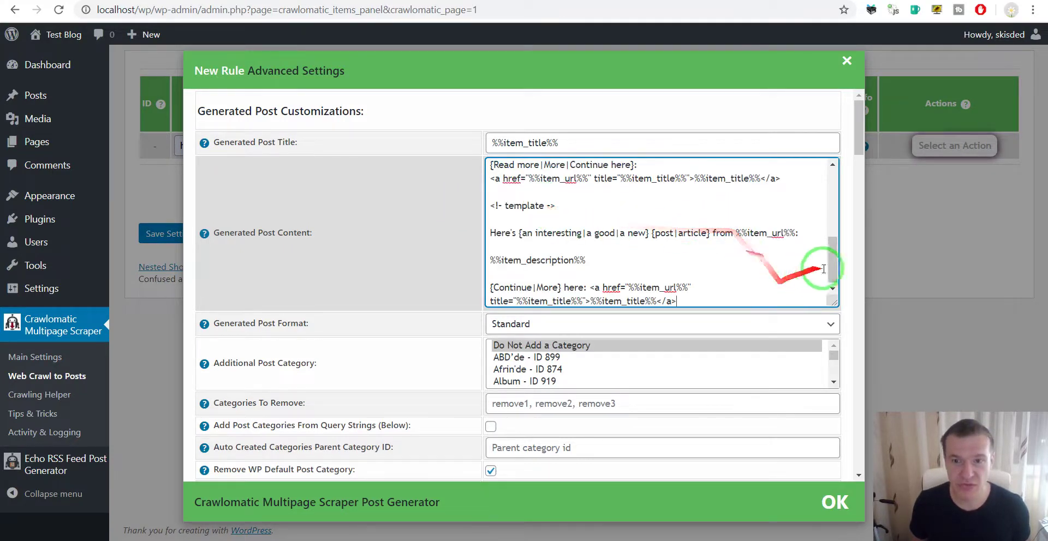
pyautogui.moveTo(823, 269); pyautogui.dragTo(828, 191)
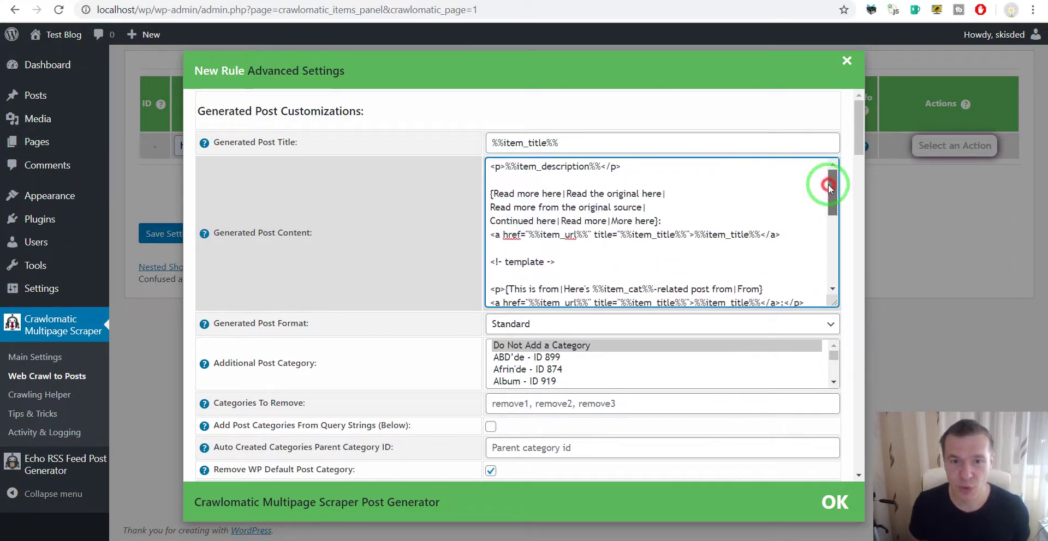
pyautogui.click(567, 238)
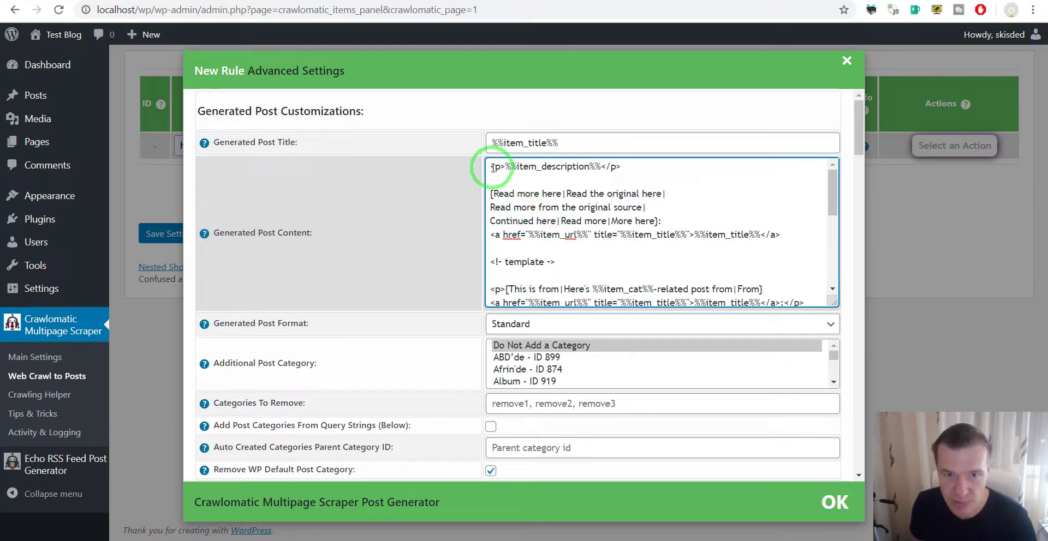
# Highlight the template's first block and its <!- template -> separator comment
pyautogui.moveTo(492, 168); pyautogui.dragTo(763, 241)
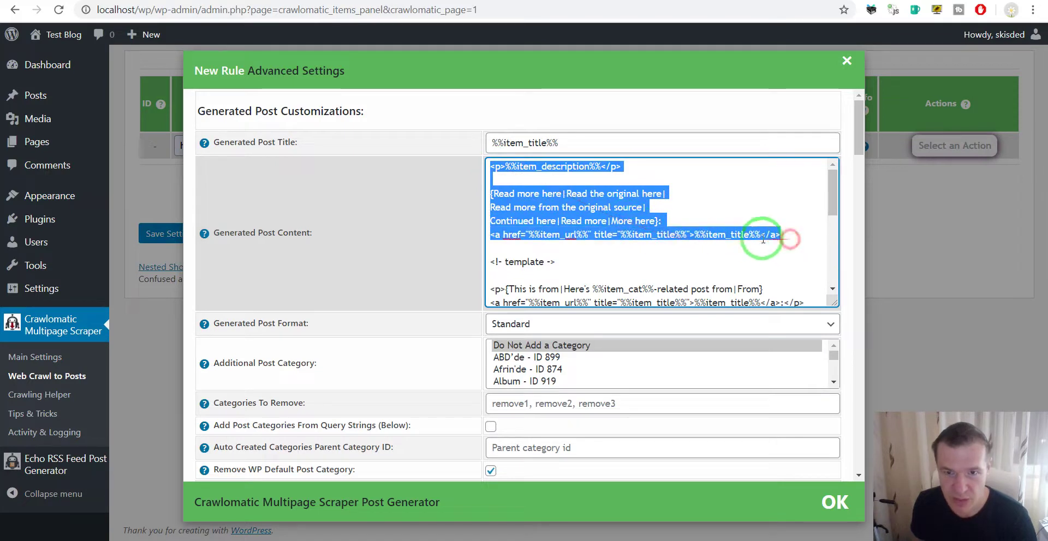
pyautogui.moveTo(557, 262); pyautogui.dragTo(496, 262)
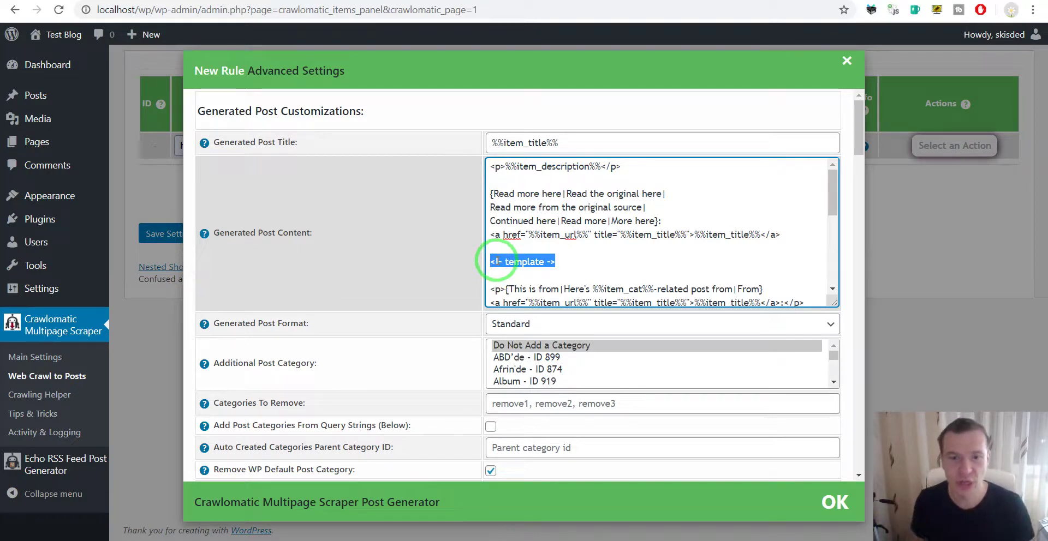
pyautogui.moveTo(493, 262); pyautogui.dragTo(568, 262)
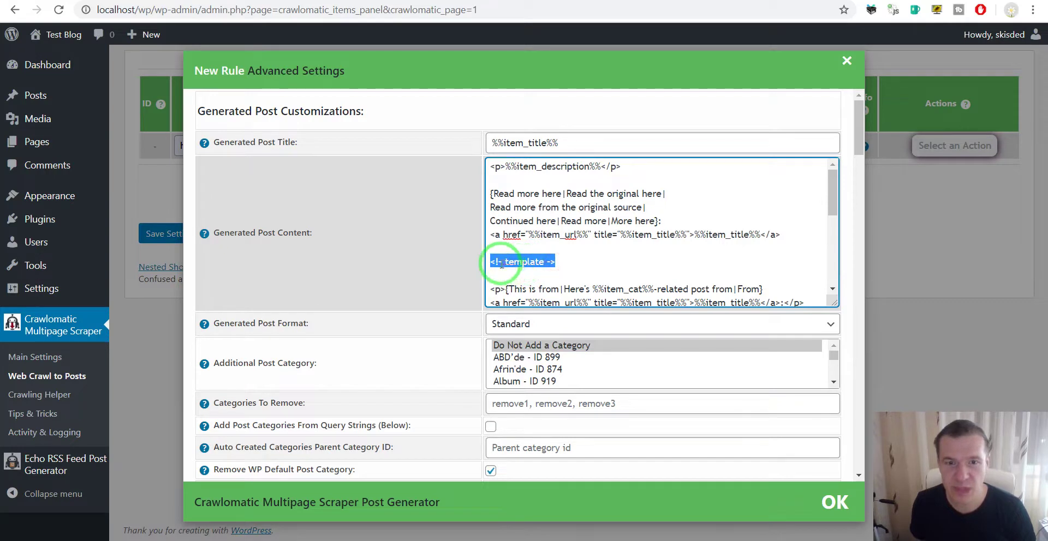
pyautogui.click(500, 263)
pyautogui.moveTo(492, 262); pyautogui.dragTo(495, 262)
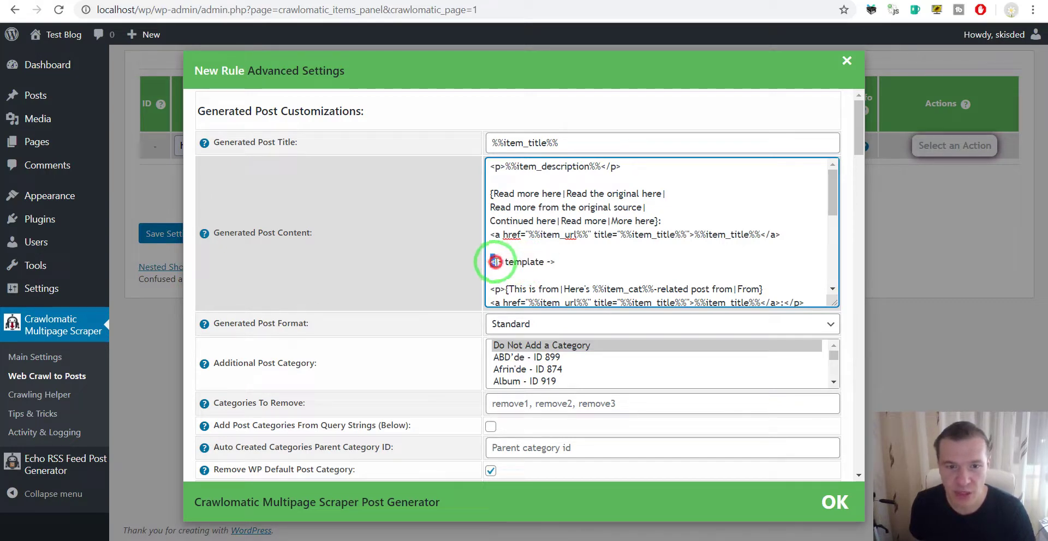
pyautogui.click(494, 261)
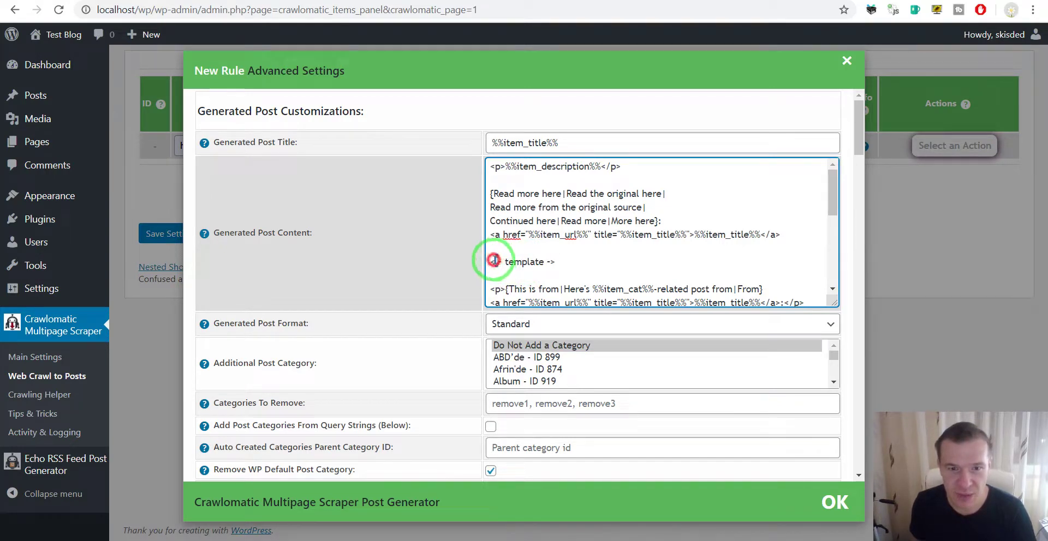
pyautogui.moveTo(494, 261); pyautogui.dragTo(549, 265)
pyautogui.click(547, 264)
pyautogui.click(550, 263)
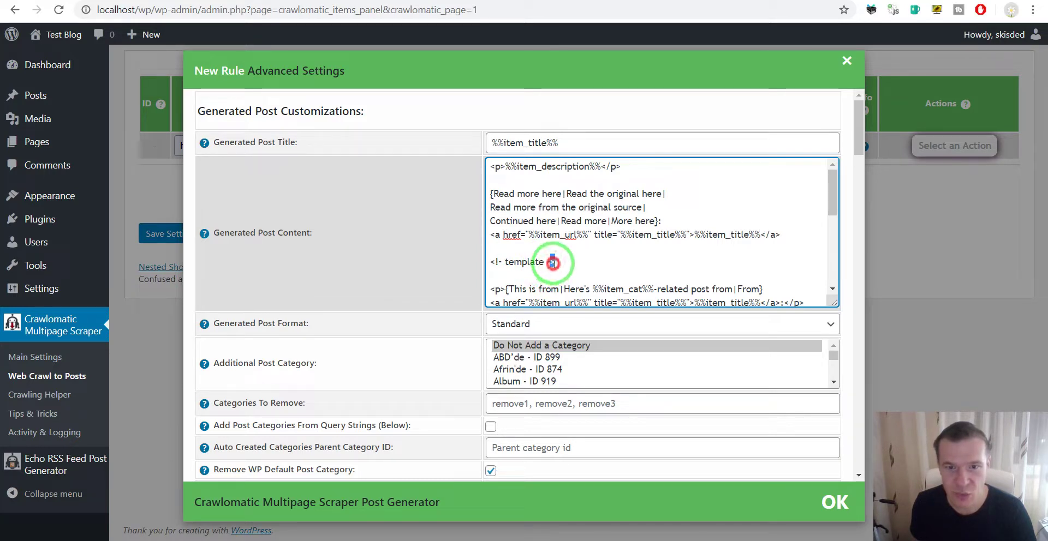
pyautogui.moveTo(551, 263); pyautogui.dragTo(489, 264)
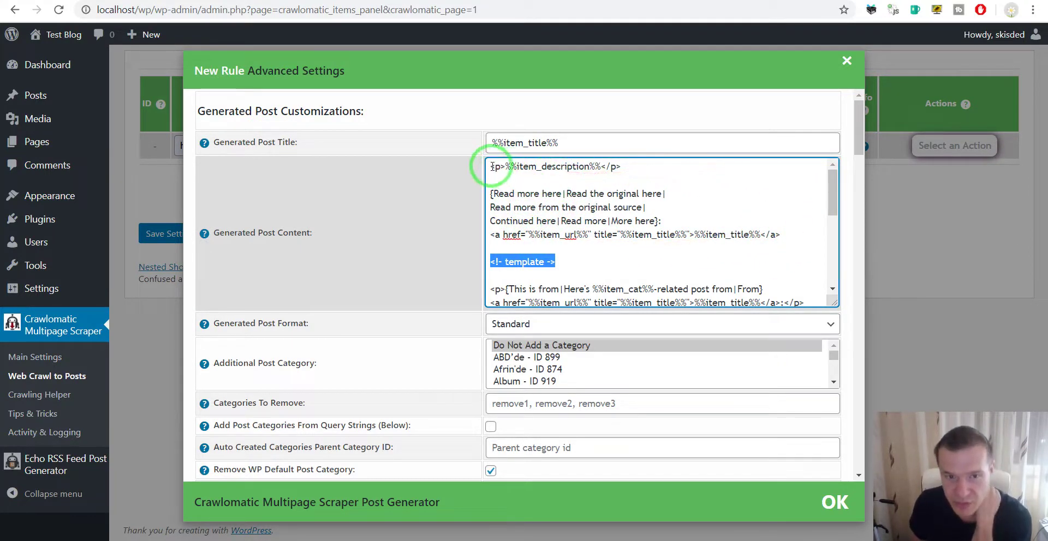
# Highlight the <p>%%item_description%%</p> line, the Read more and This is from spintax groups, and the source link
pyautogui.moveTo(490, 167); pyautogui.dragTo(620, 167)
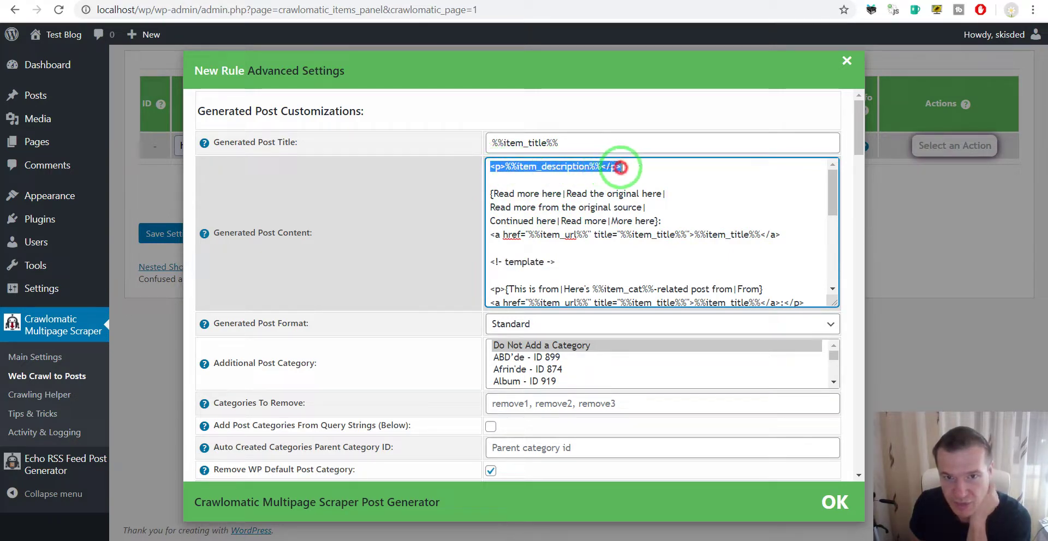
pyautogui.moveTo(490, 194); pyautogui.dragTo(657, 221)
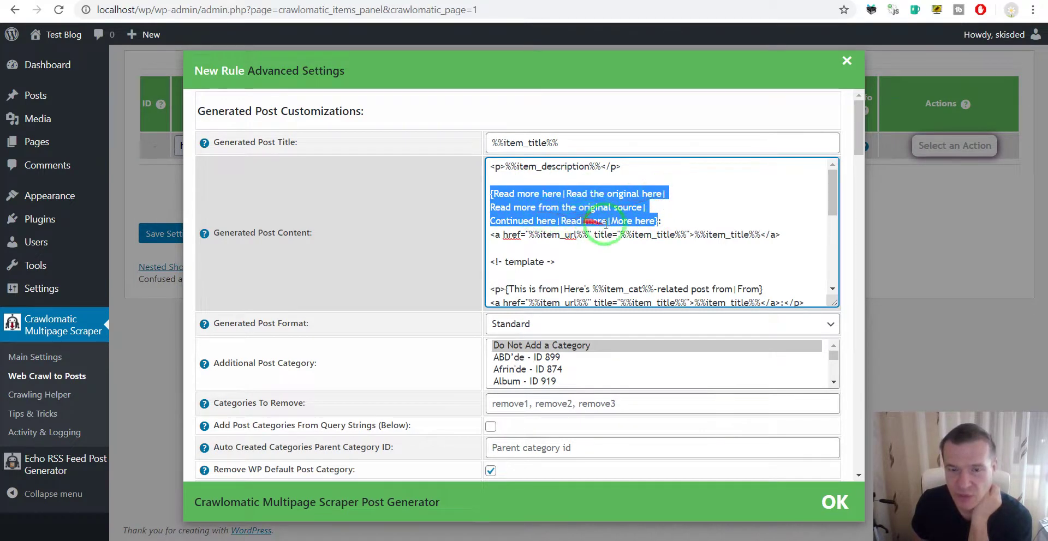
pyautogui.scroll(-1, 595, 210)
pyautogui.scroll(1, 546, 213)
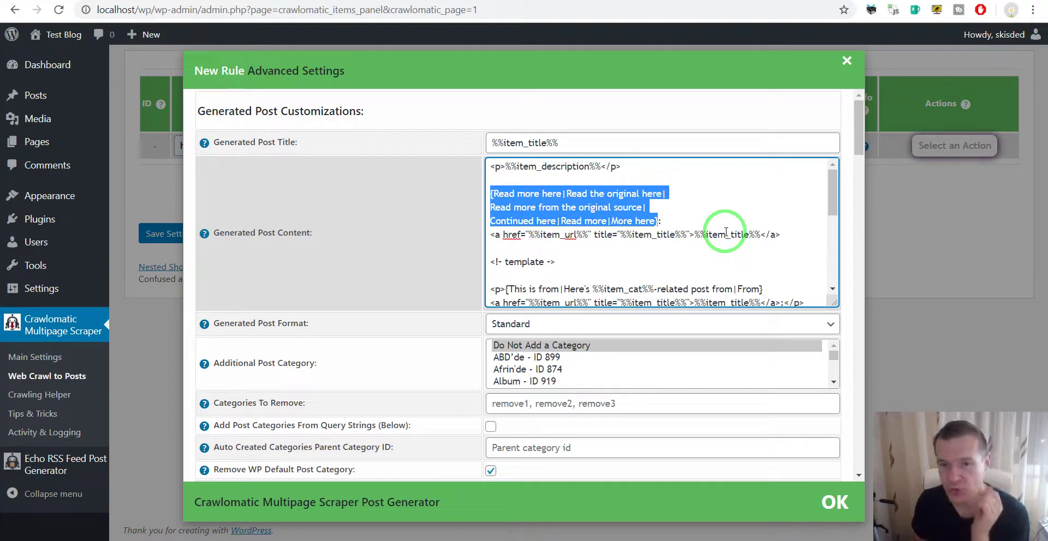
pyautogui.scroll(-1, 721, 234)
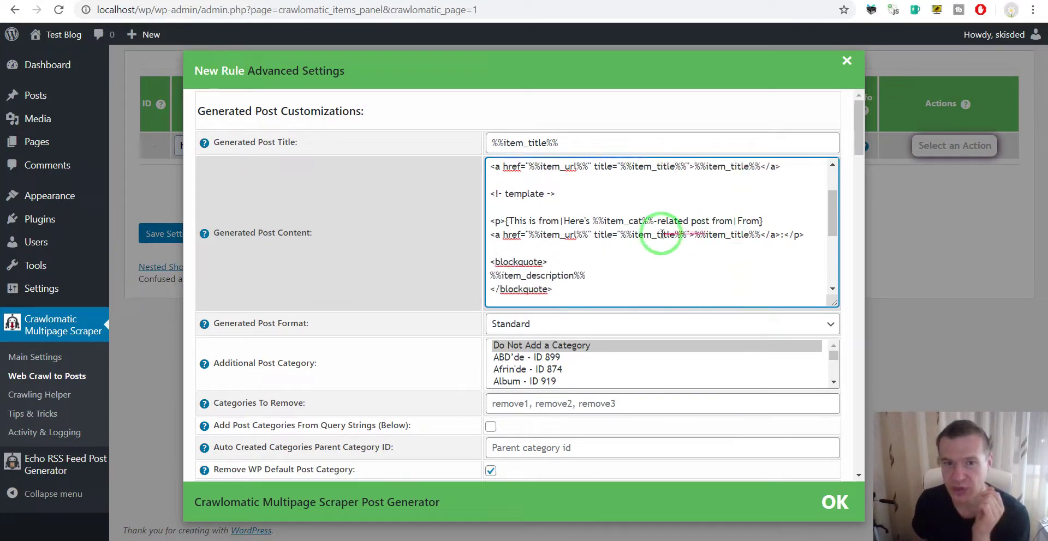
pyautogui.click(507, 223)
pyautogui.moveTo(506, 221); pyautogui.dragTo(763, 221)
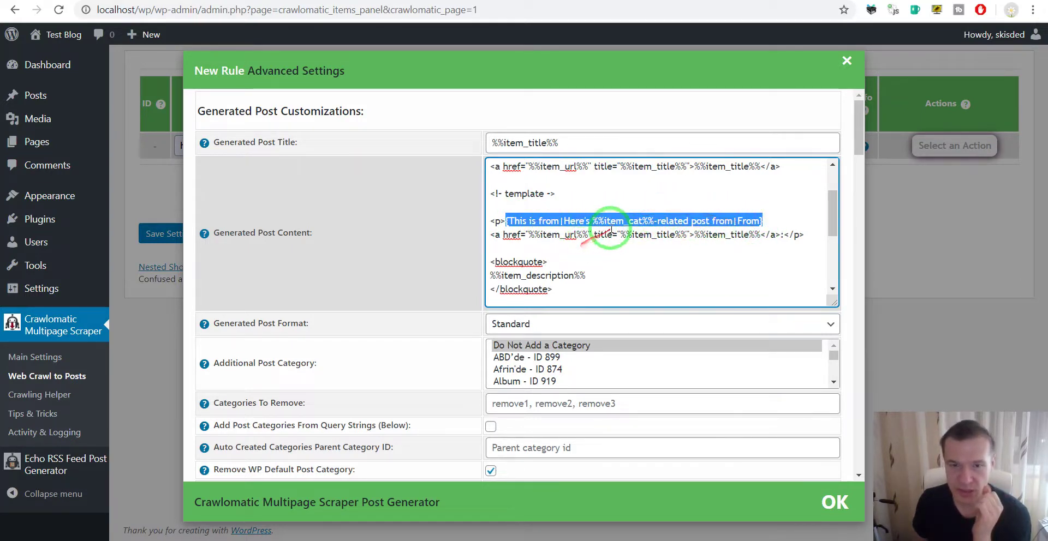
pyautogui.moveTo(496, 235); pyautogui.dragTo(788, 235)
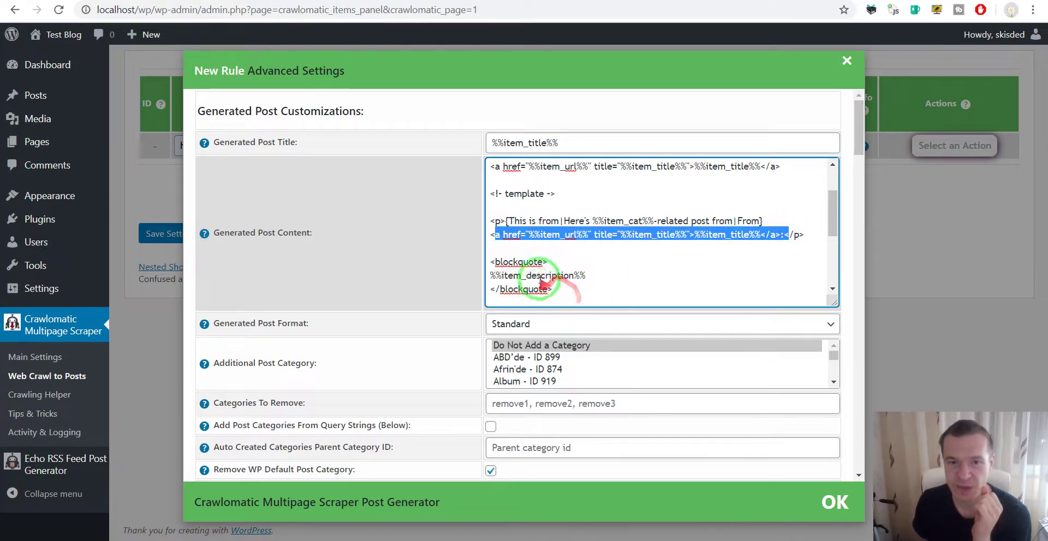
# Review the second template block, ending with its [Continue|More] link to %%item_url%%
pyautogui.scroll(-1, 541, 276)
pyautogui.scroll(-1, 510, 251)
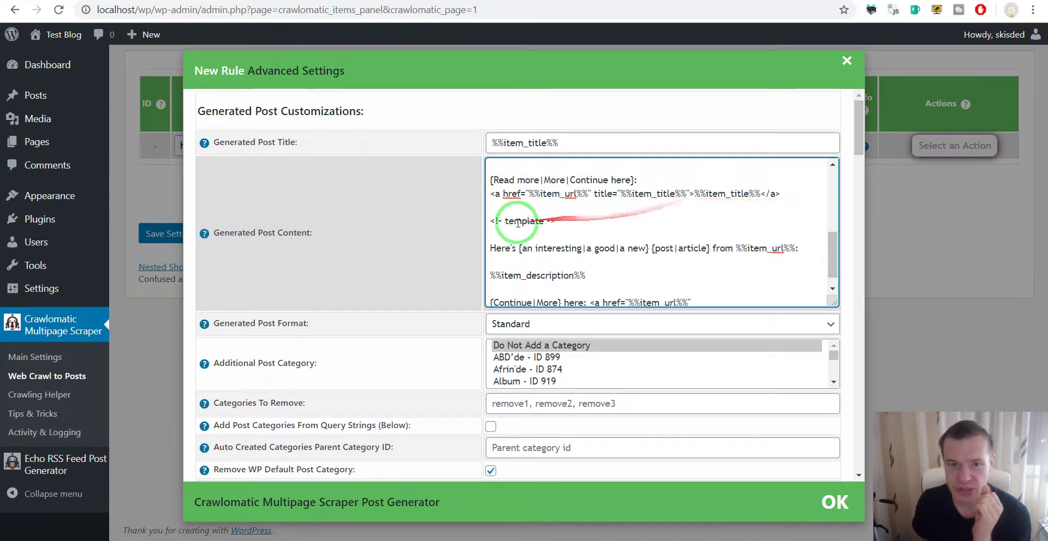
pyautogui.moveTo(489, 221); pyautogui.dragTo(557, 220)
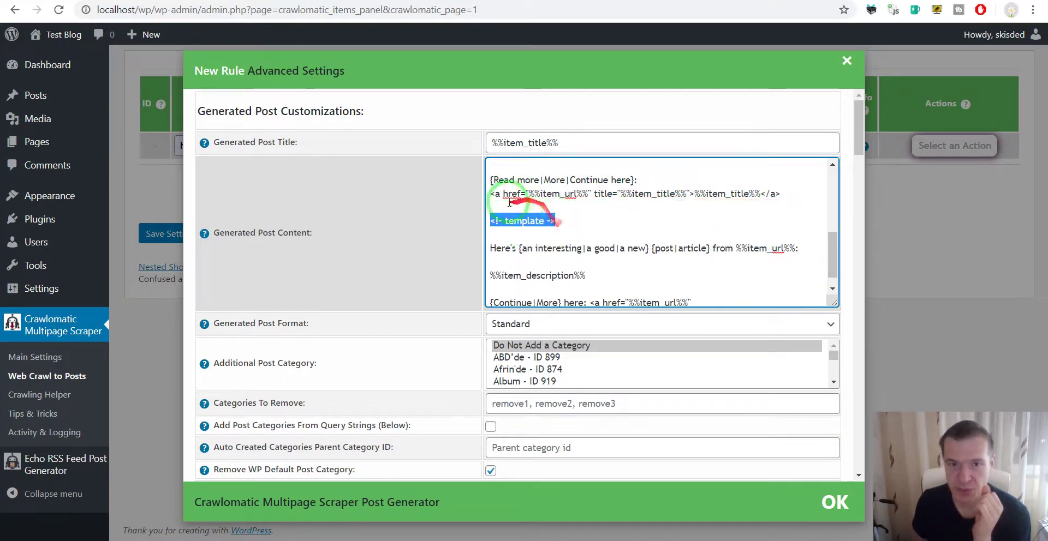
pyautogui.scroll(-1, 512, 222)
pyautogui.scroll(-1, 512, 223)
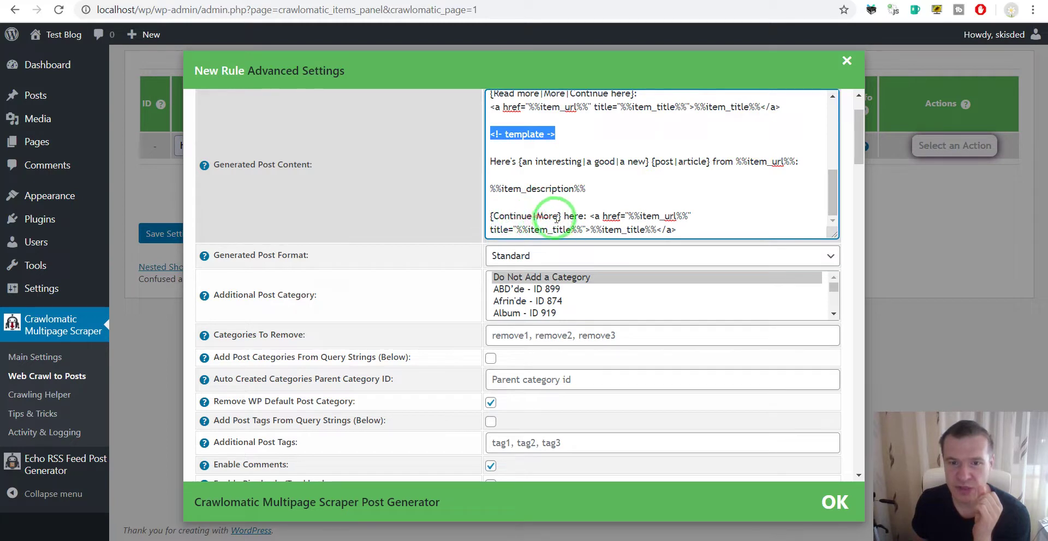
pyautogui.click(782, 161)
pyautogui.click(600, 216)
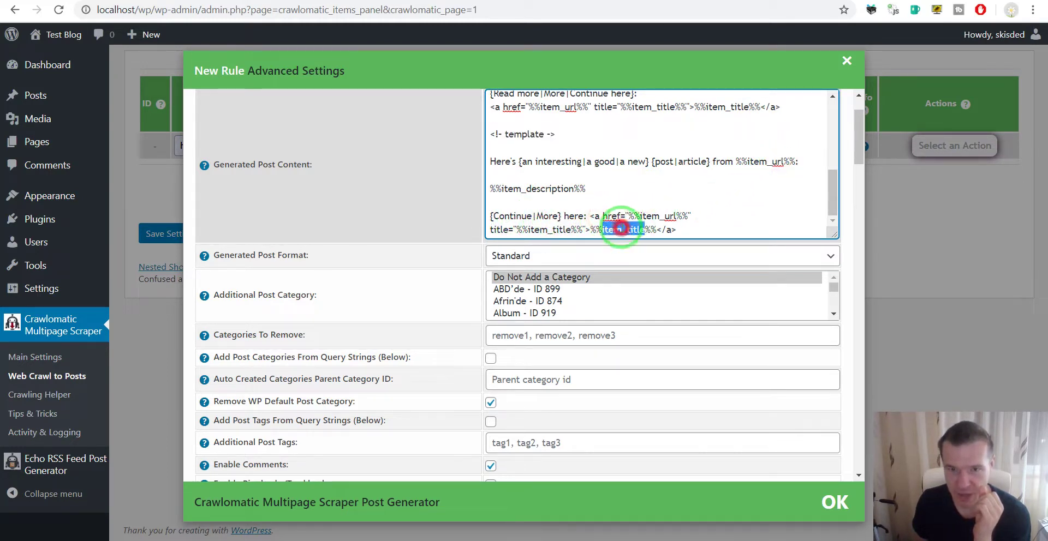
pyautogui.moveTo(657, 223); pyautogui.dragTo(604, 218)
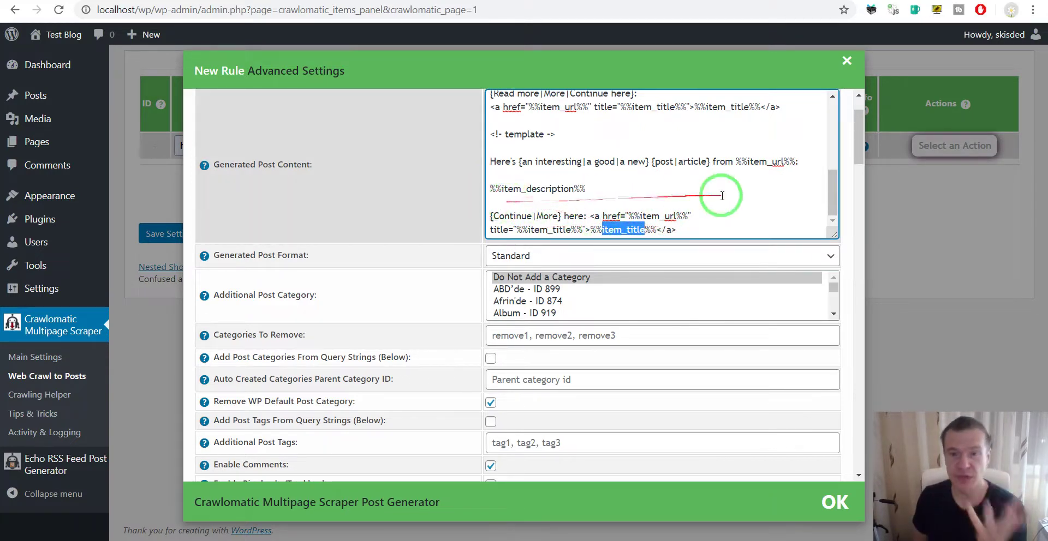
pyautogui.moveTo(721, 198)
pyautogui.mouseDown()
pyautogui.moveTo(801, 230)
pyautogui.moveTo(833, 300)
pyautogui.mouseUp()
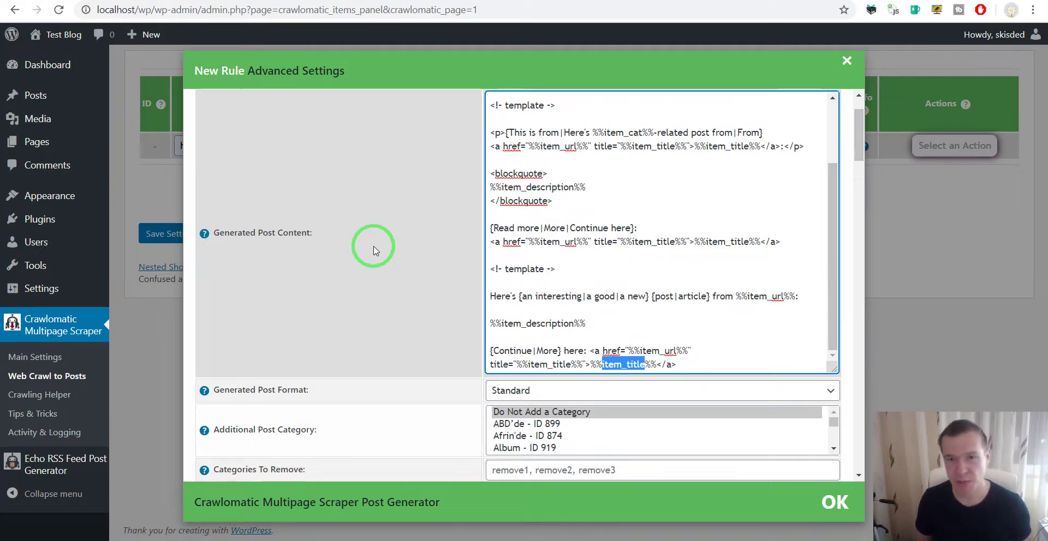
pyautogui.scroll(2, 375, 250)
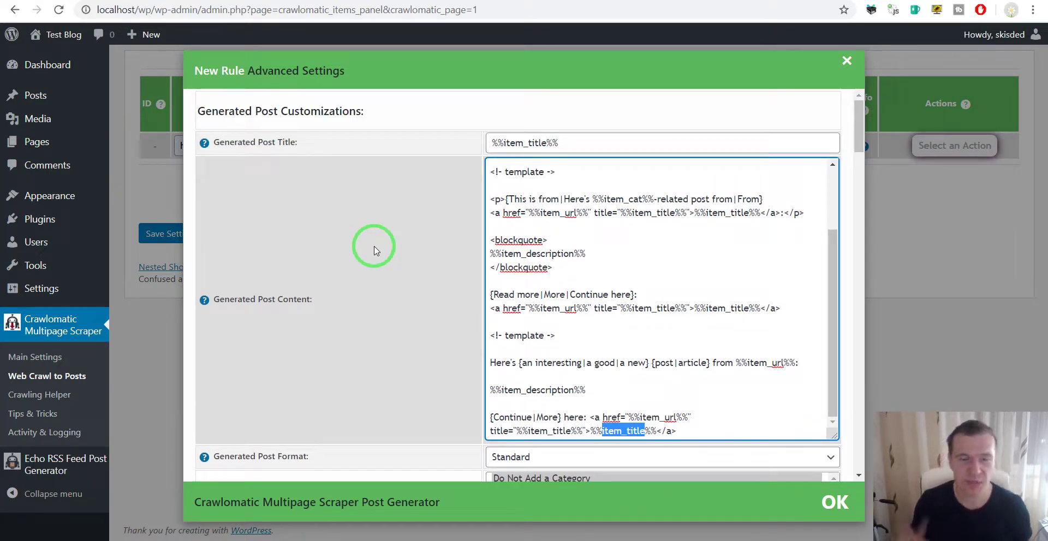
# Close the advanced settings and save the Bored Panda rule as rule 0
pyautogui.click(174, 210)
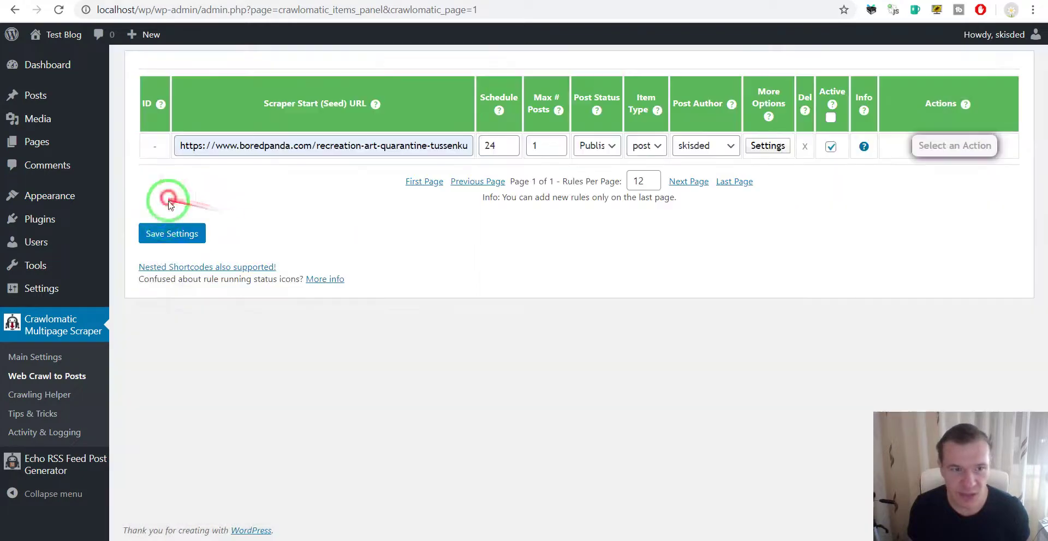
pyautogui.click(161, 234)
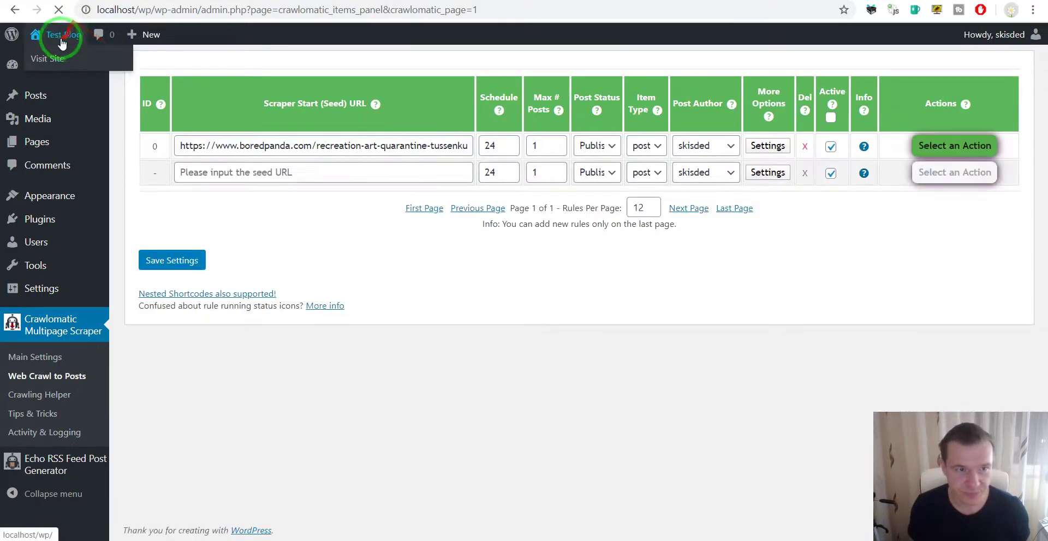
pyautogui.click(53, 56)
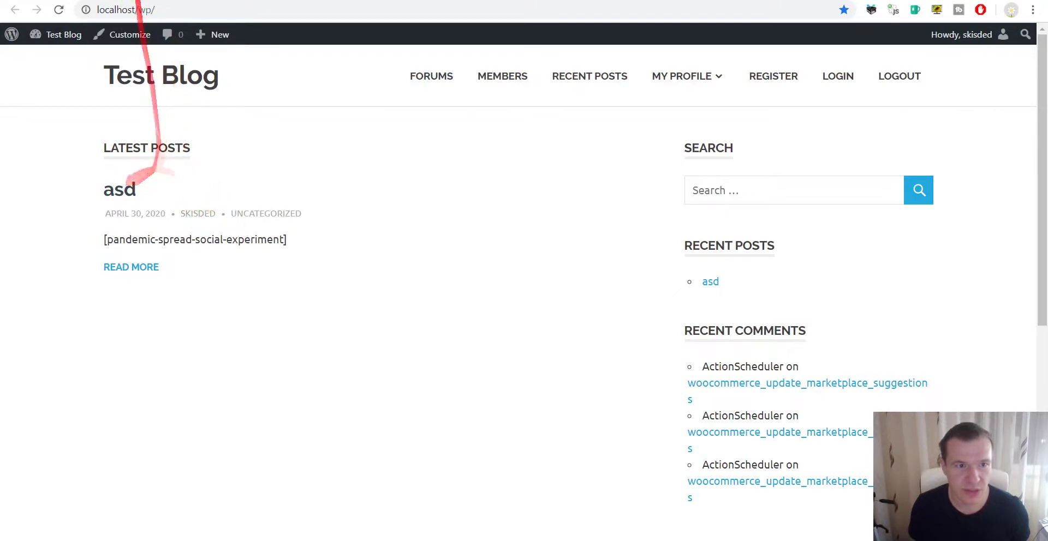
pyautogui.click(15, 10)
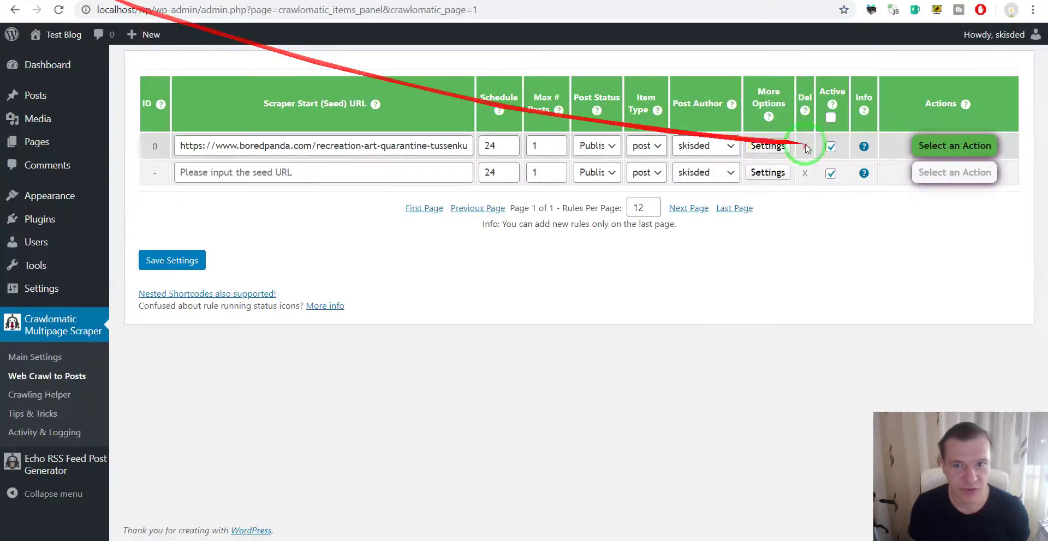
# Run rule 0 once with Run This Rule Now and confirm
pyautogui.click(944, 146)
pyautogui.click(933, 175)
pyautogui.press('Return')
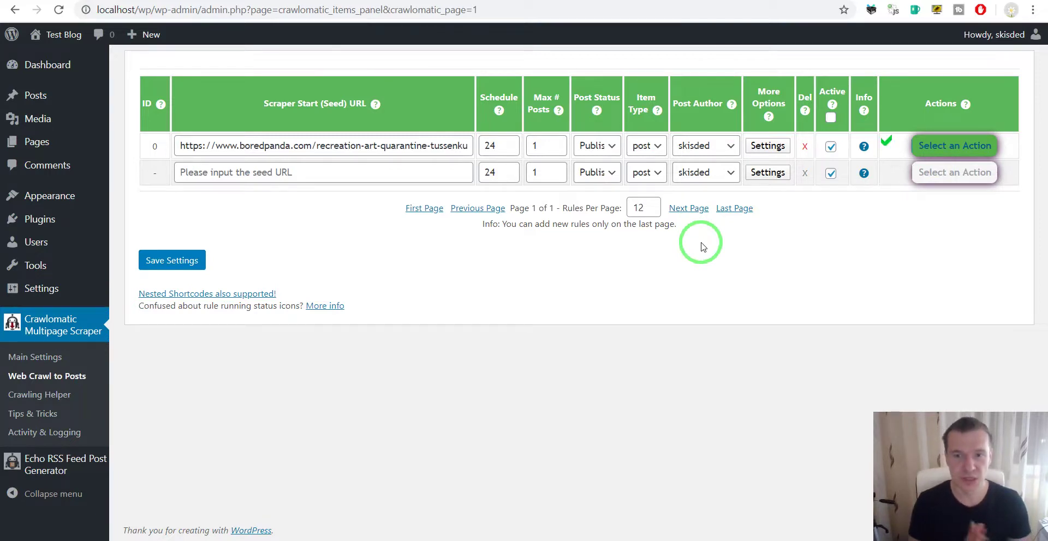
# Reload the Test Blog front page and read the newly scraped paintings post's spintax intro
pyautogui.click(64, 34)
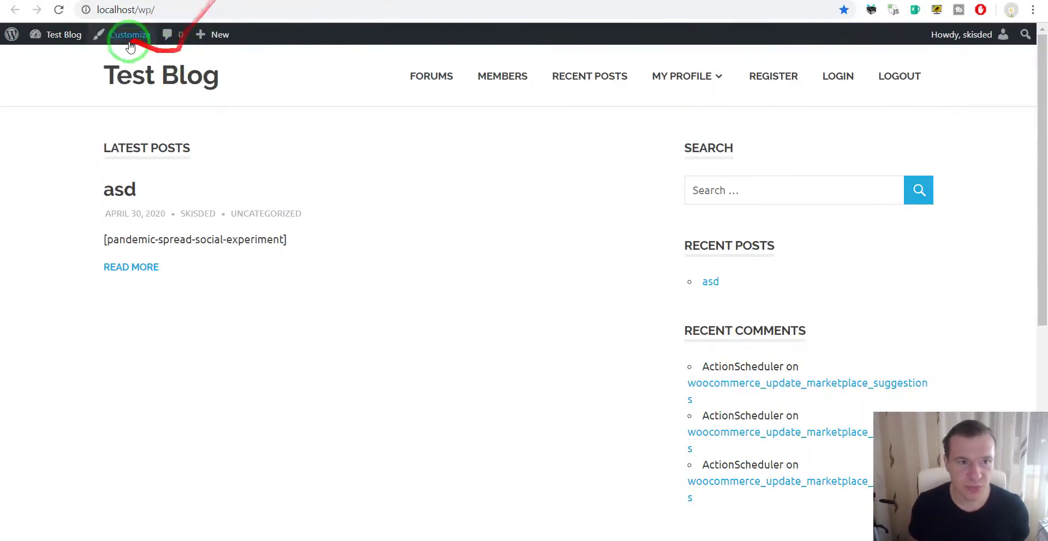
pyautogui.click(59, 9)
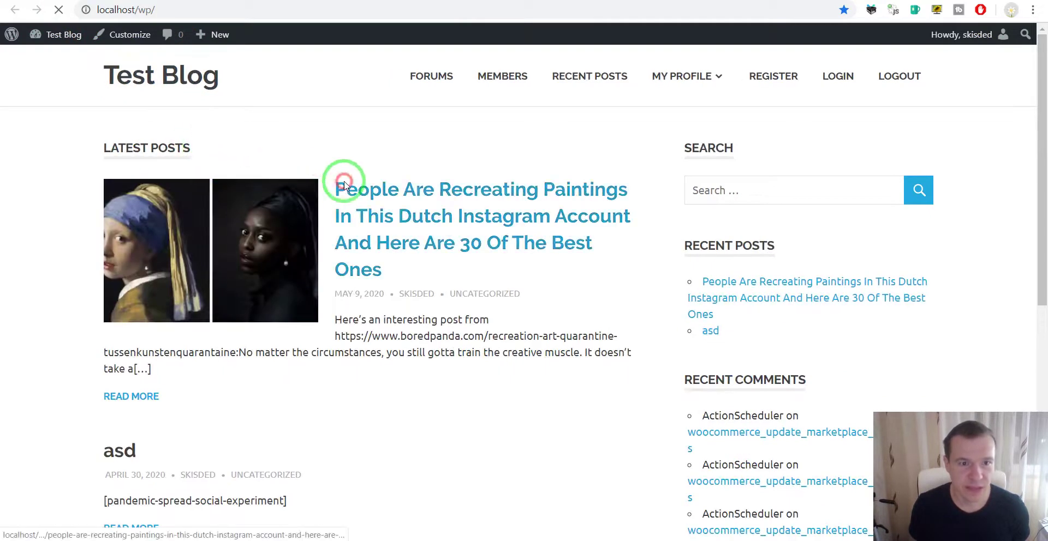
pyautogui.click(343, 178)
pyautogui.scroll(-4, 216, 245)
pyautogui.scroll(-3, 122, 266)
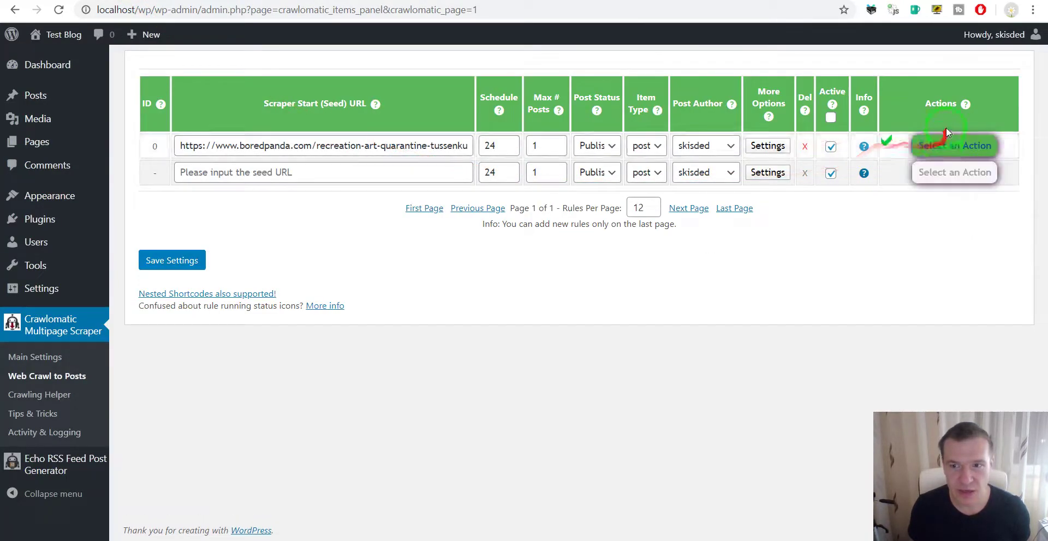
# Back on the Crawlomatic rules page, open and close rule 0's action list
pyautogui.click(950, 144)
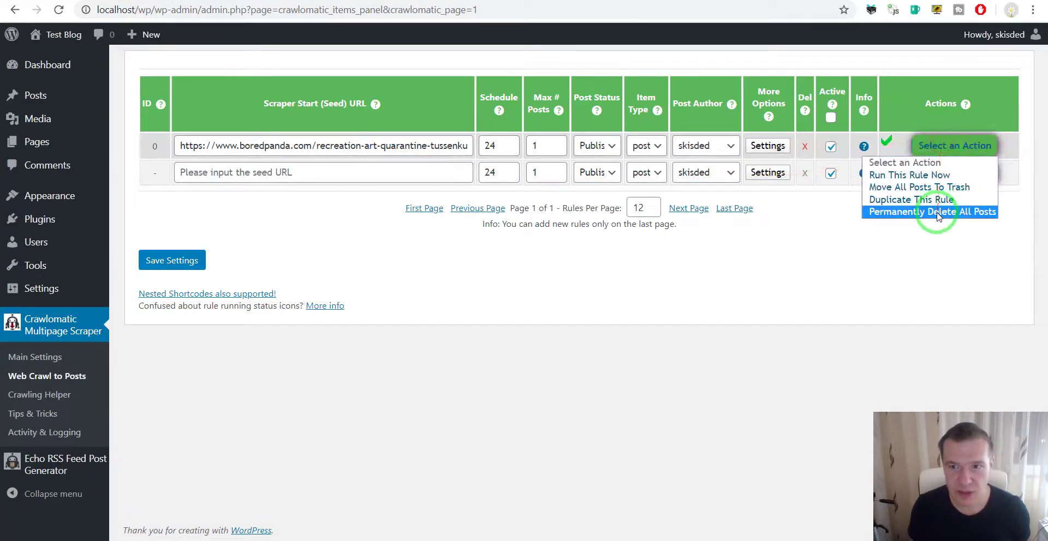
pyautogui.click(934, 173)
pyautogui.click(935, 174)
pyautogui.click(935, 174)
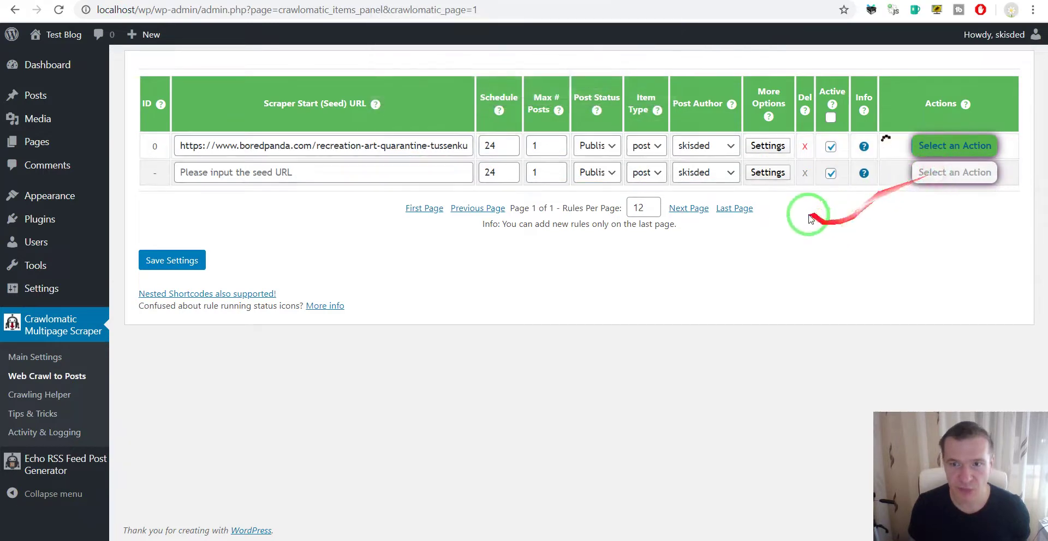
# Enlarge rule 0's Generated Post Content box to read the whole spintax template, then return to the post
pyautogui.click(767, 146)
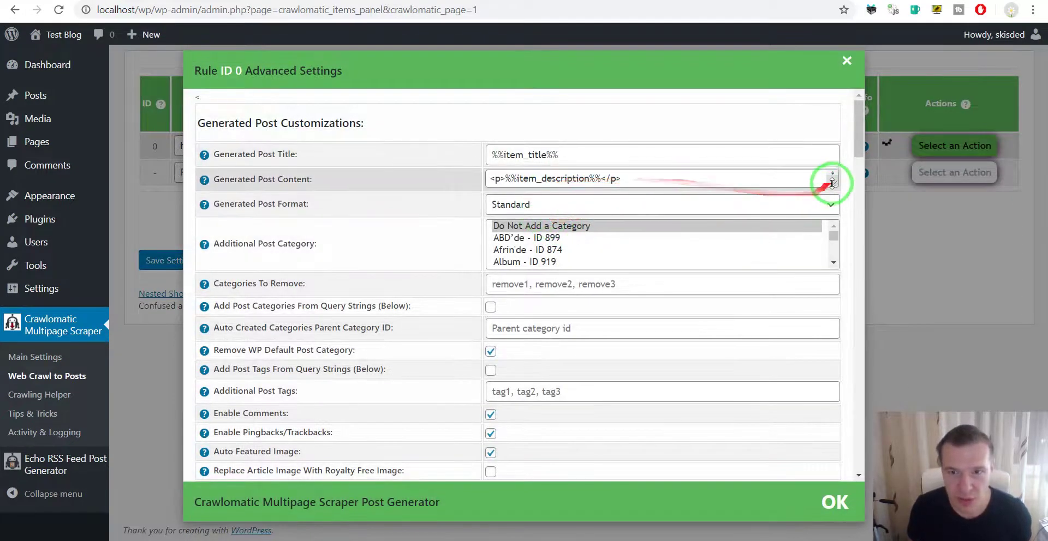
pyautogui.moveTo(815, 371); pyautogui.dragTo(842, 235)
pyautogui.click(843, 215)
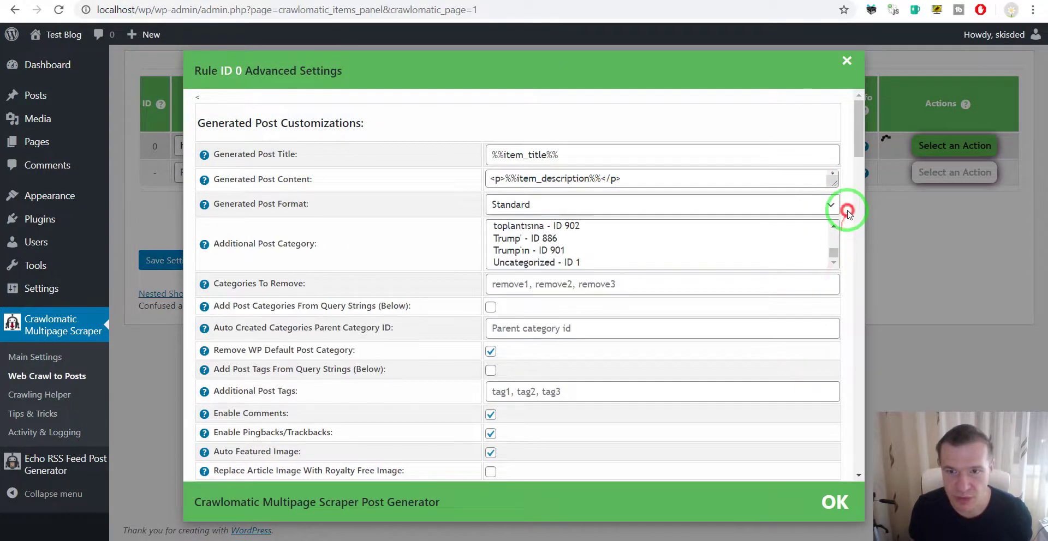
pyautogui.moveTo(835, 185); pyautogui.dragTo(834, 374)
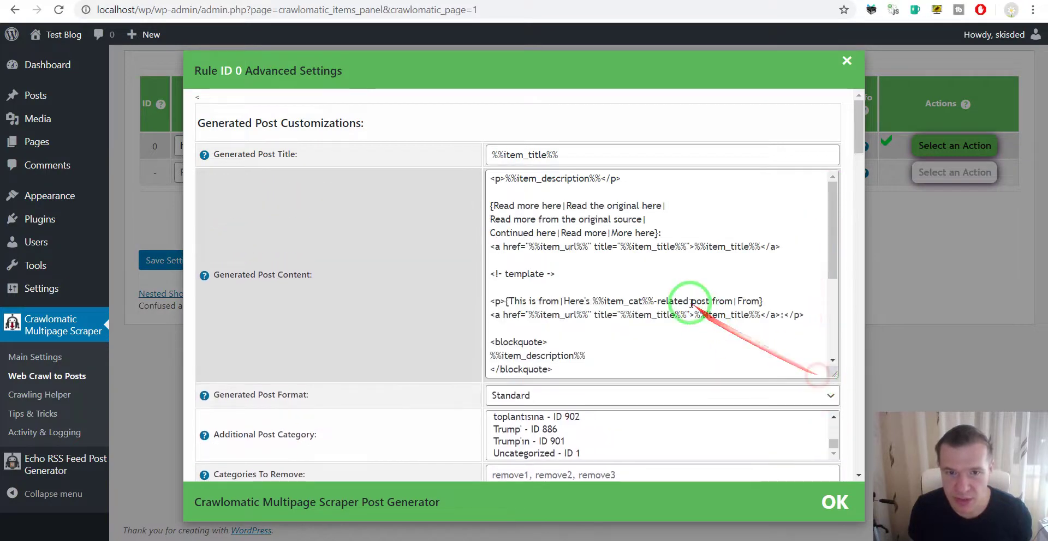
pyautogui.scroll(-3, 563, 213)
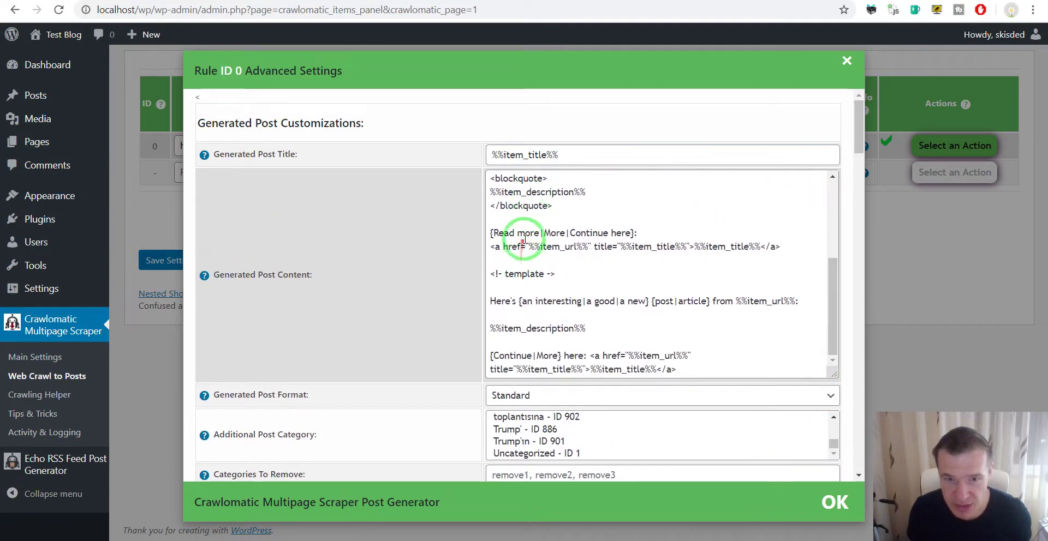
pyautogui.click(498, 301)
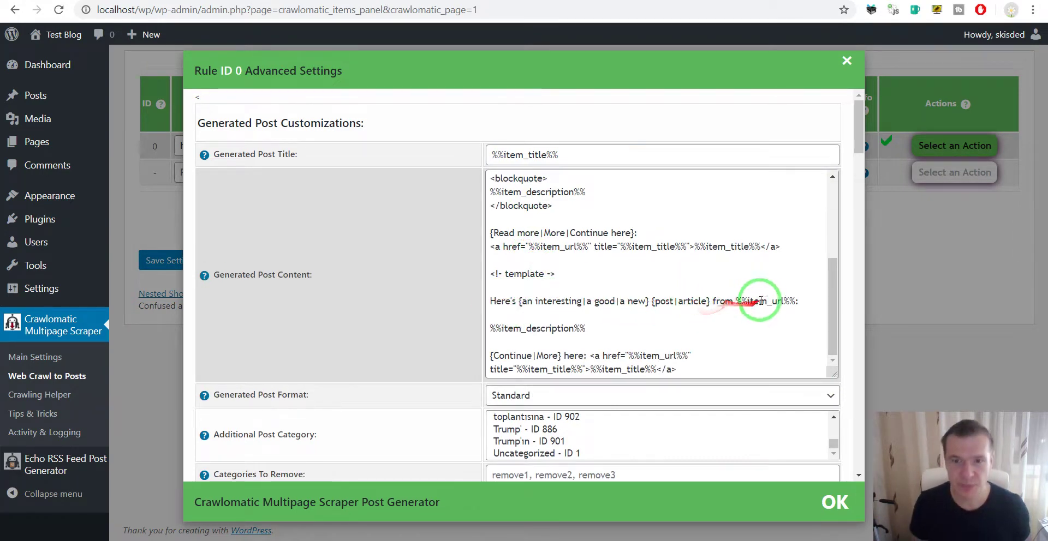
pyautogui.click(154, 1)
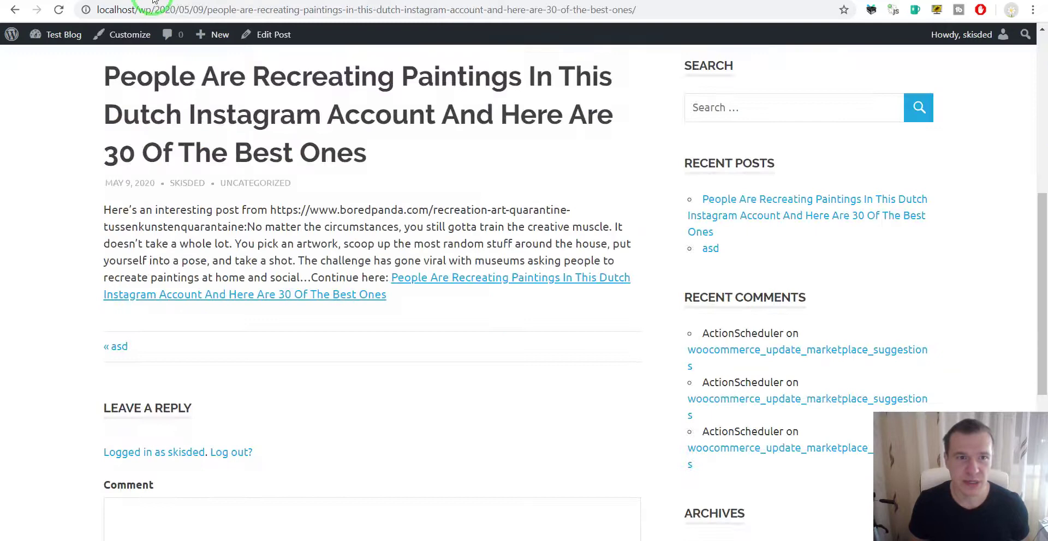
# Reload the paintings post to see its intro re-spun, then run rule 0 again
pyautogui.click(59, 11)
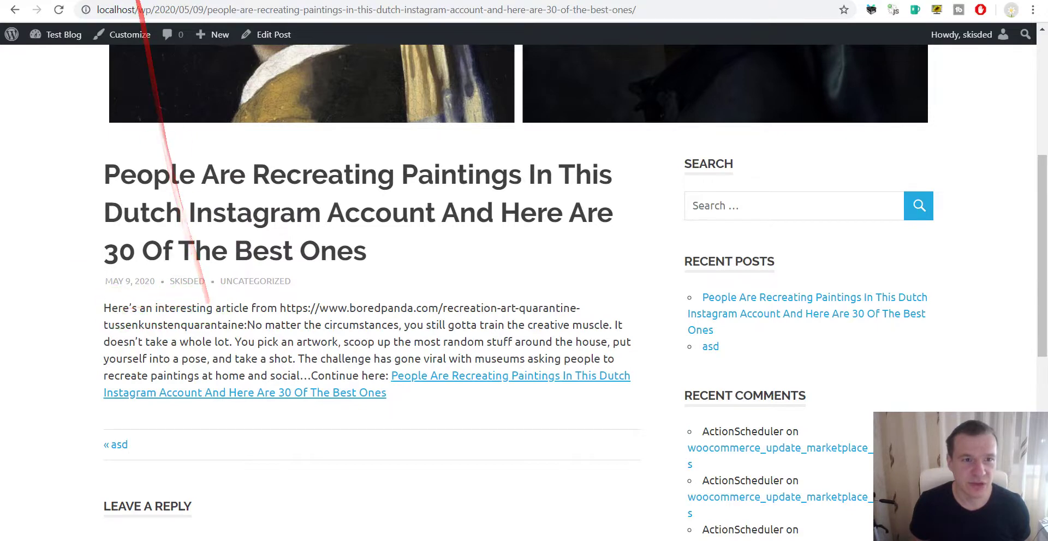
pyautogui.click(152, 1)
pyautogui.click(945, 145)
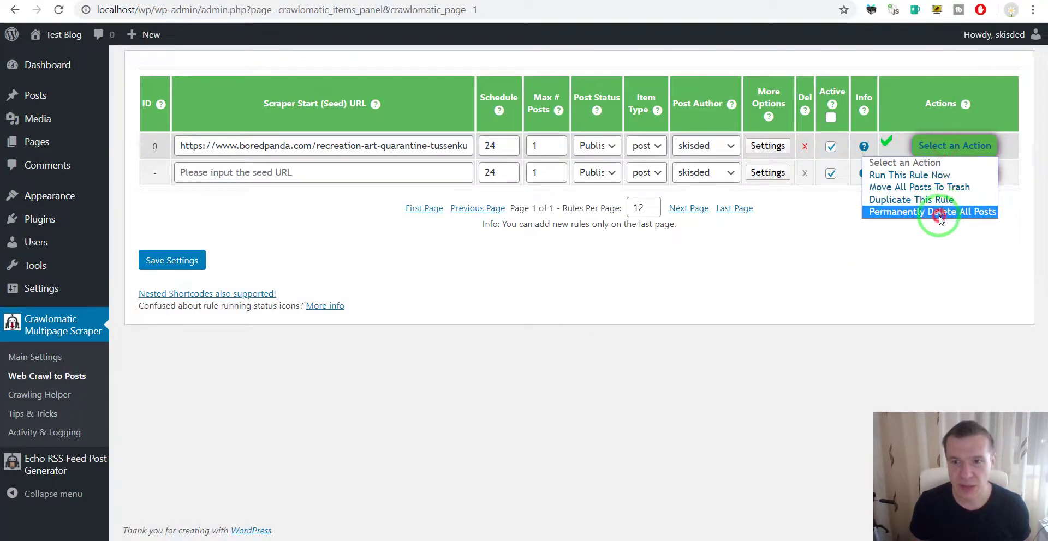
pyautogui.click(940, 212)
pyautogui.click(945, 146)
pyautogui.click(917, 175)
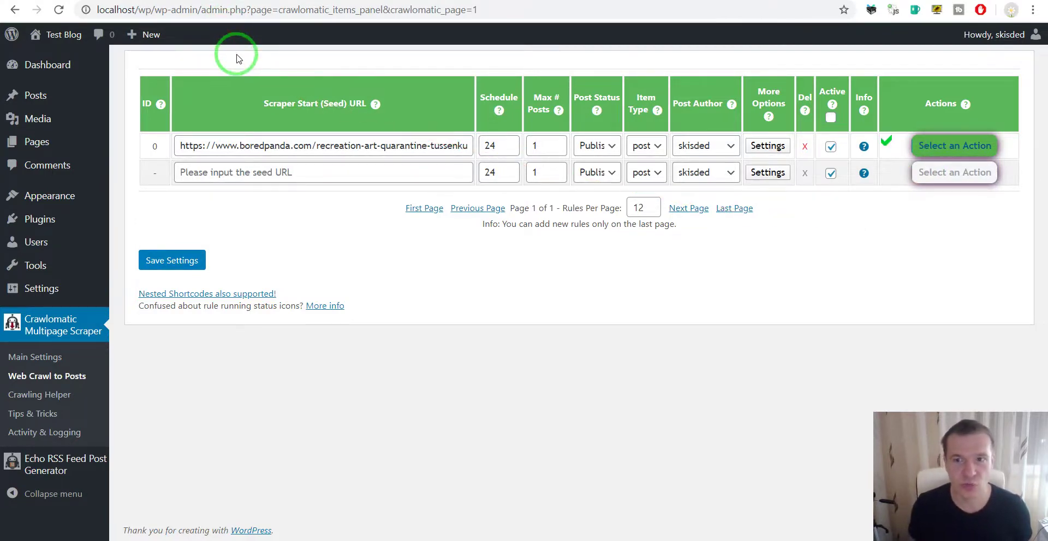
# Reload the post to see the 'Here's an interesting article from' intro, then return to the rules
pyautogui.click(82, 3)
pyautogui.click(60, 9)
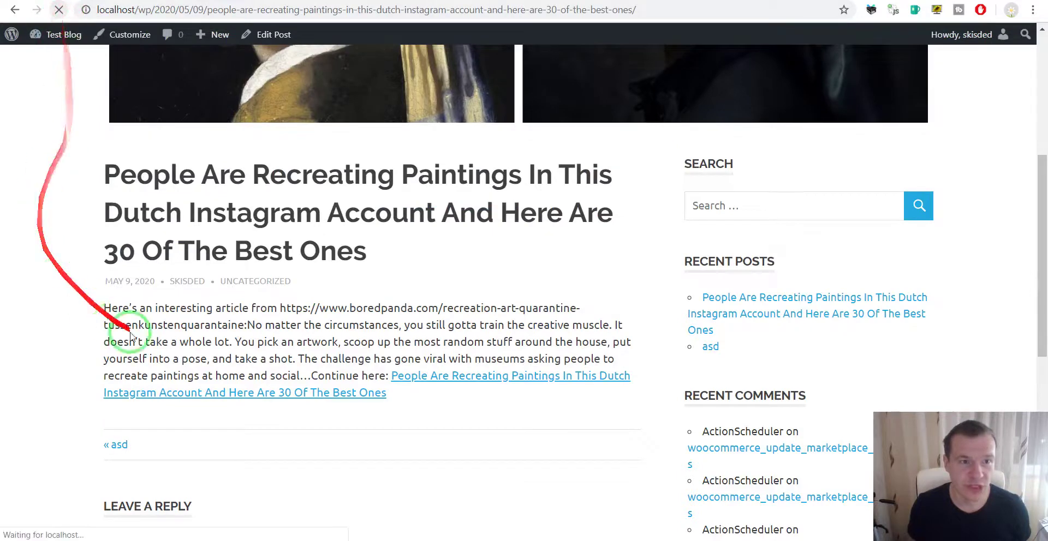
pyautogui.click(82, 2)
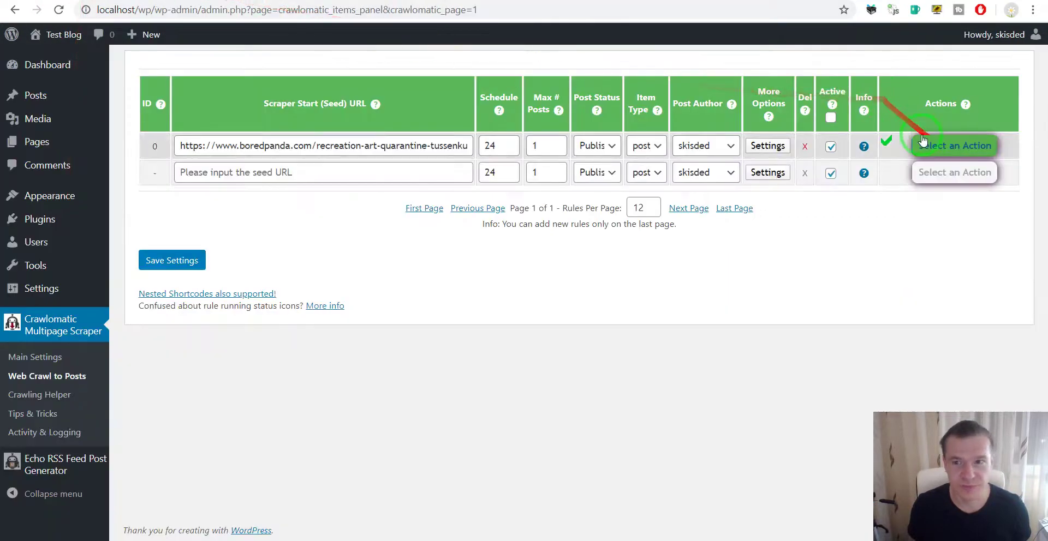
# Delete all posts rule 0 has published and confirm the prompt
pyautogui.click(950, 146)
pyautogui.click(928, 220)
pyautogui.click(934, 158)
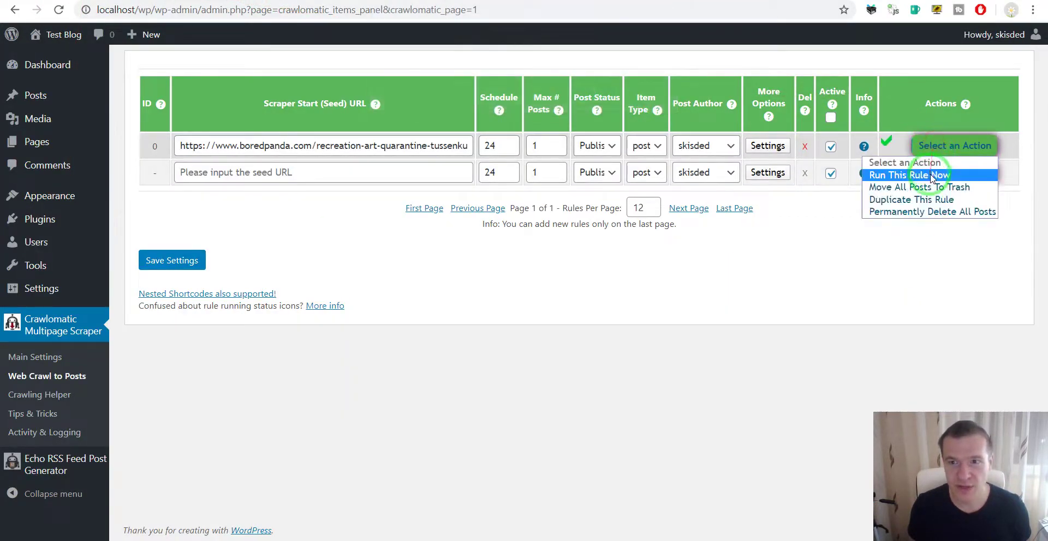
pyautogui.click(868, 171)
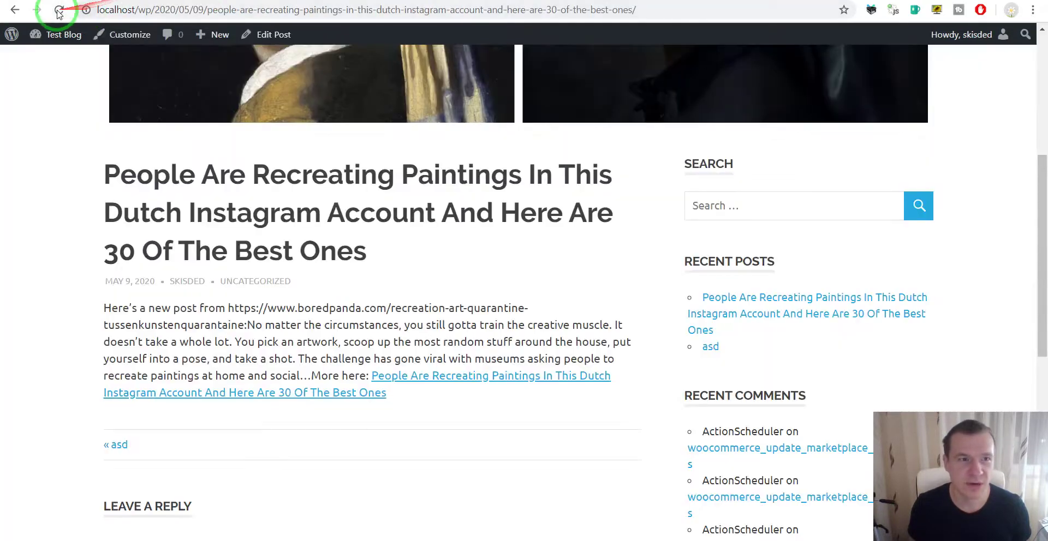
# Reload the published post to check the blockquote template, then open rule 0's advanced settings
pyautogui.click(59, 11)
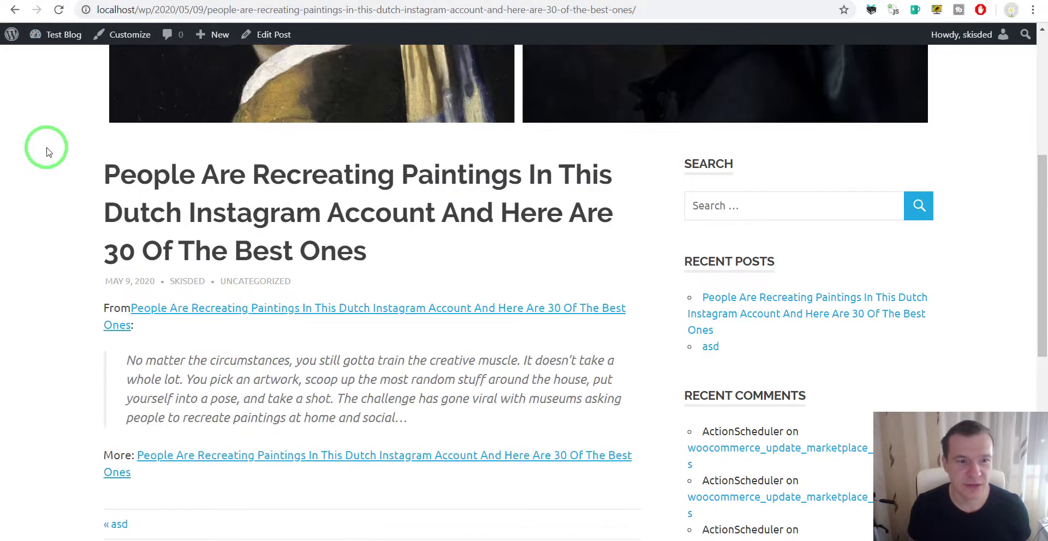
pyautogui.scroll(-4, 46, 151)
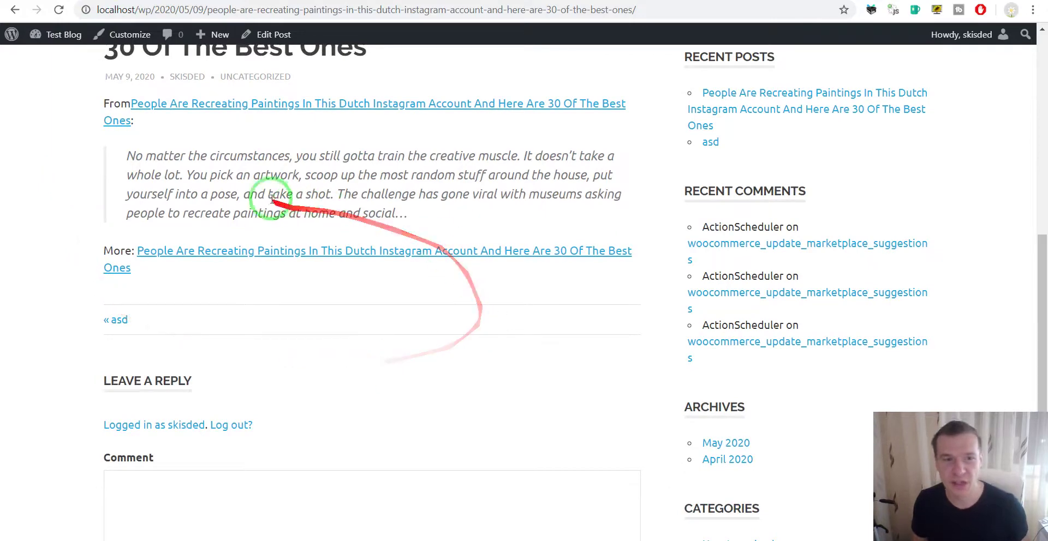
pyautogui.scroll(-1, 229, 200)
pyautogui.scroll(1, 137, 188)
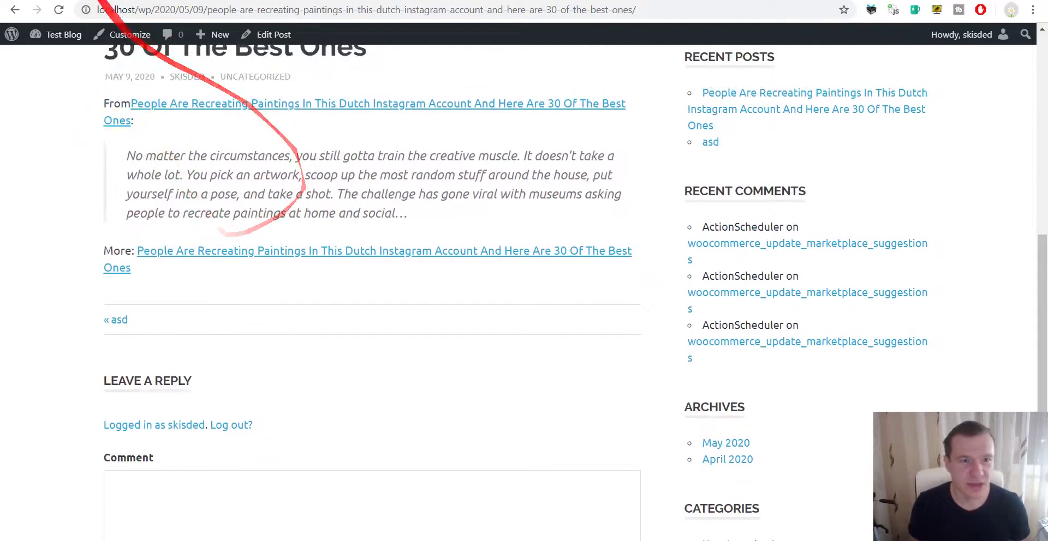
pyautogui.click(101, 1)
pyautogui.click(775, 145)
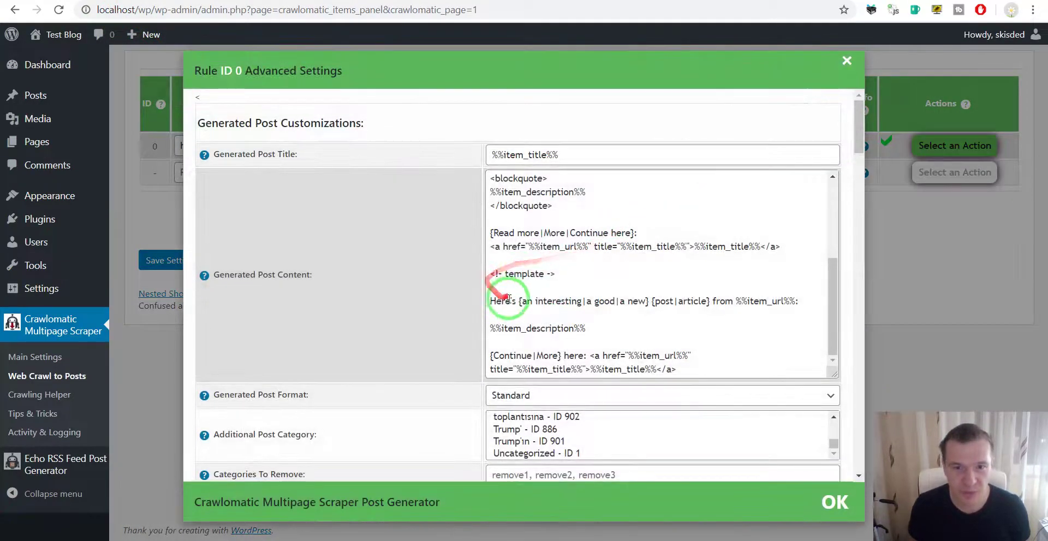
# Search the post content template for 'from', select the word From, then switch to the post
pyautogui.moveTo(835, 306); pyautogui.dragTo(832, 227)
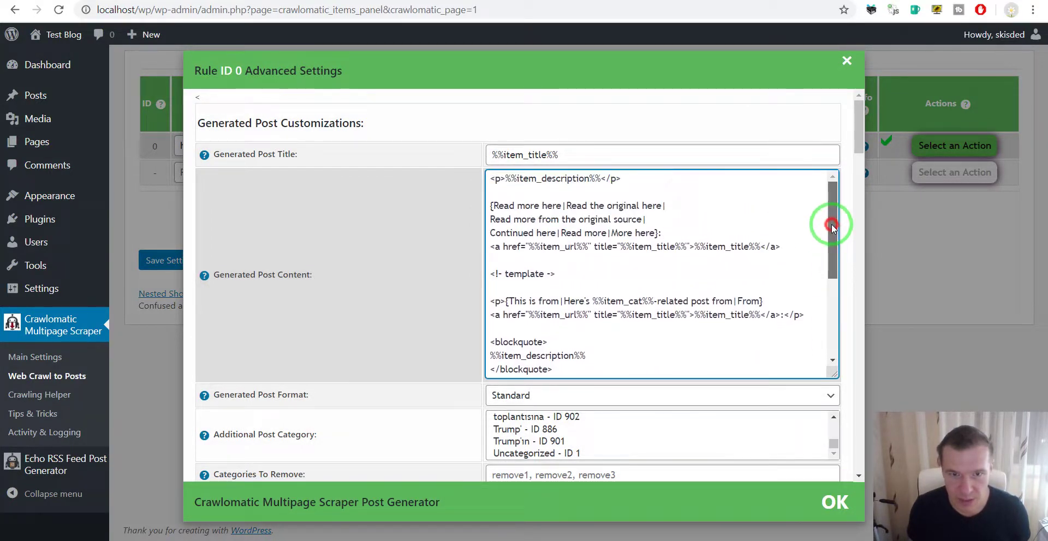
pyautogui.moveTo(830, 223); pyautogui.dragTo(827, 305)
pyautogui.hotkey('ctrl', 'f')
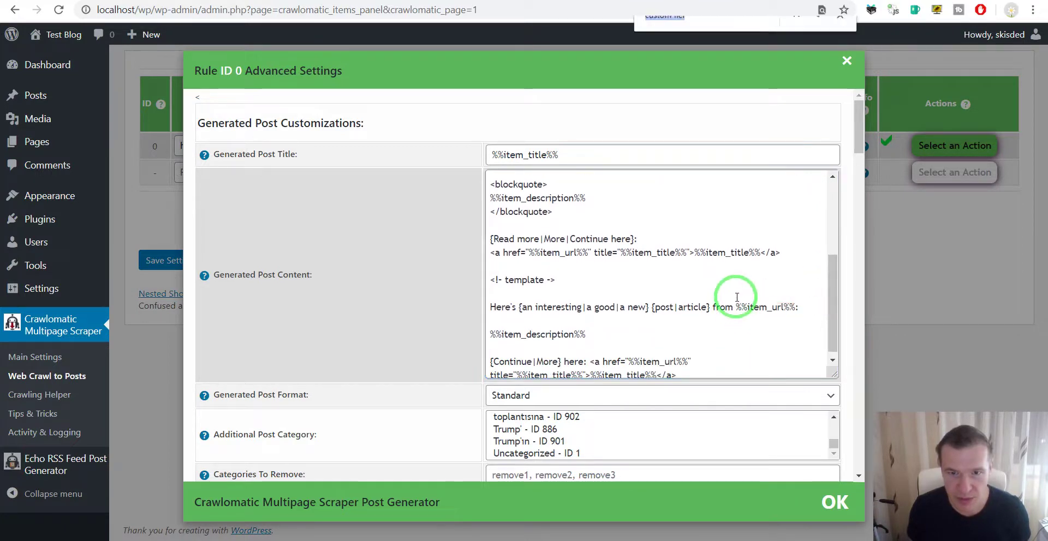
pyautogui.write('from')
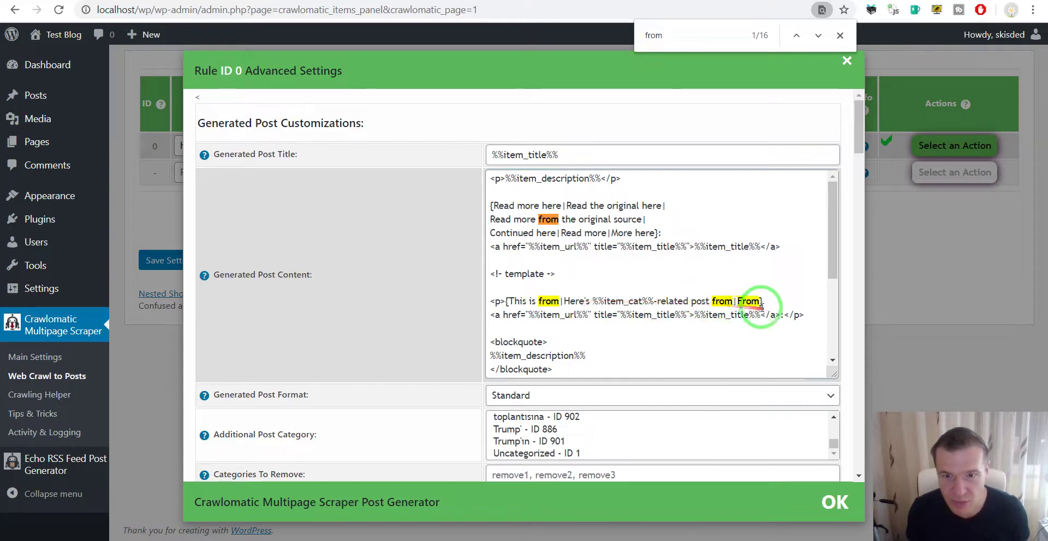
pyautogui.doubleClick(748, 302)
pyautogui.scroll(-5, 748, 298)
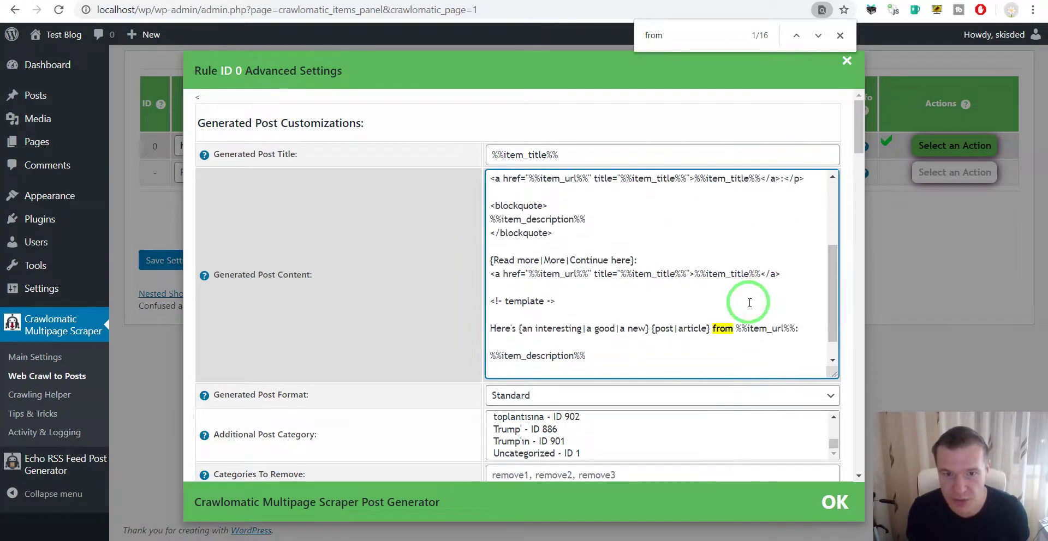
pyautogui.scroll(3, 682, 240)
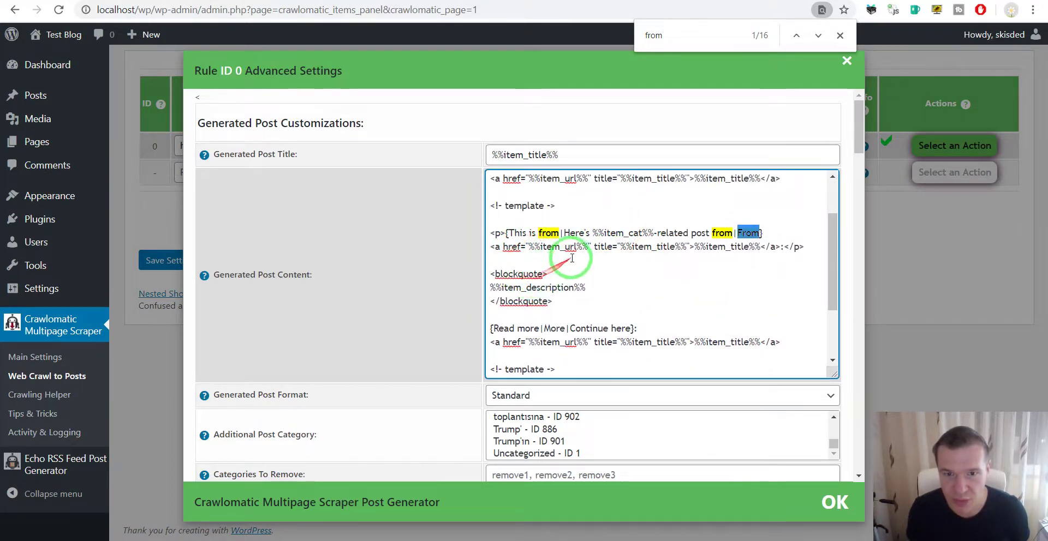
pyautogui.click(256, 1)
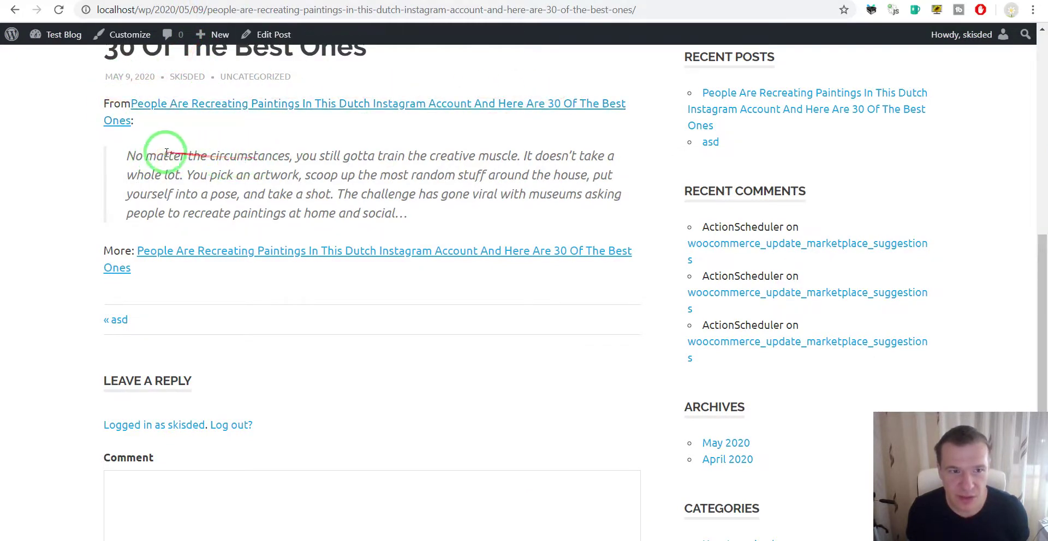
# Compare the template's From line with the published post's intro
pyautogui.moveTo(127, 157); pyautogui.dragTo(184, 158)
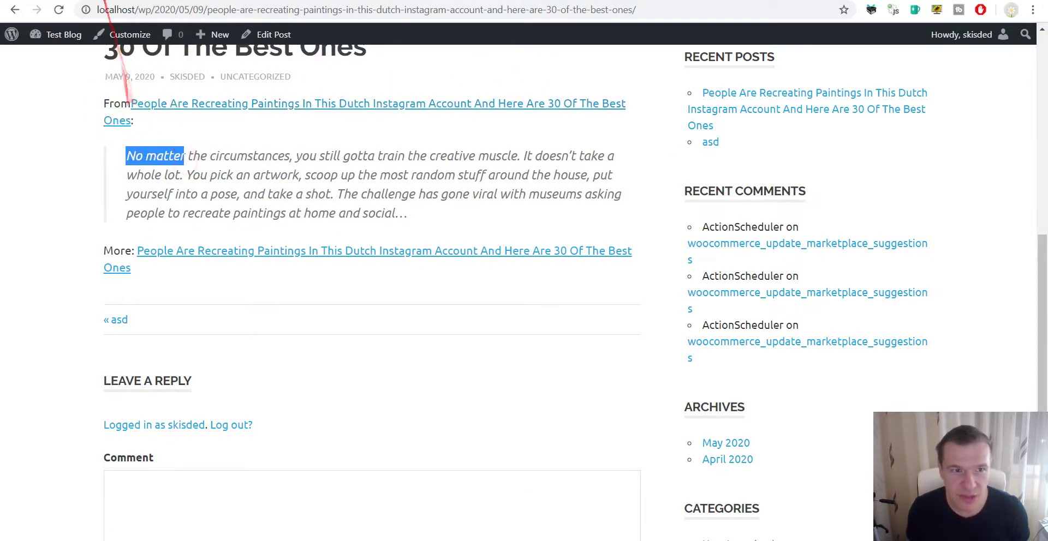
pyautogui.click(126, 1)
pyautogui.click(779, 234)
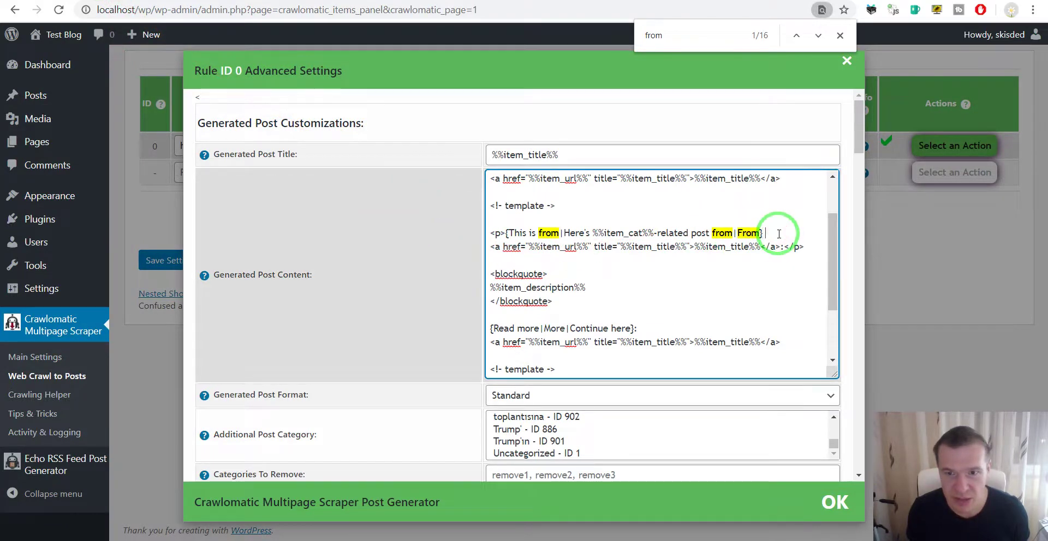
pyautogui.click(773, 229)
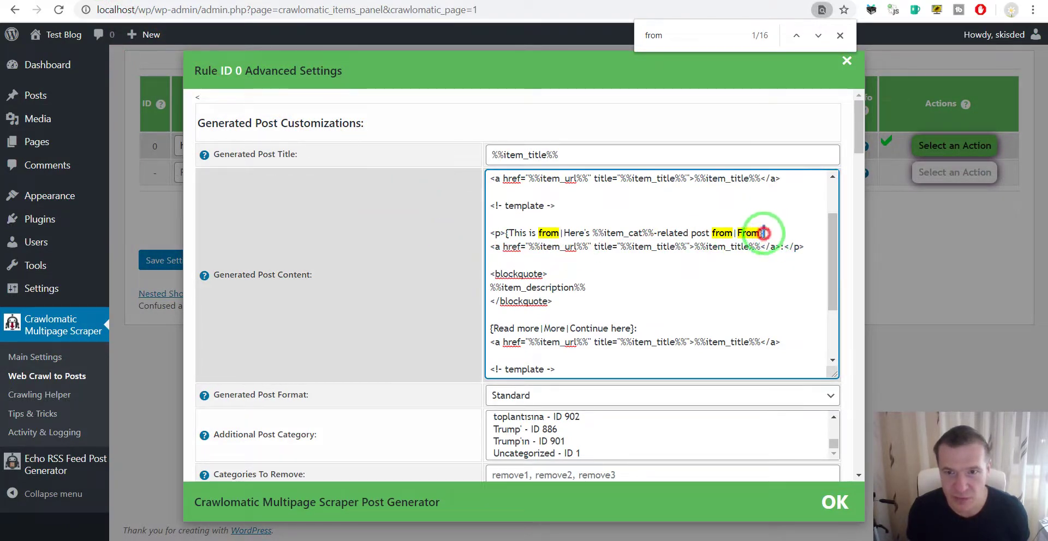
pyautogui.click(213, 1)
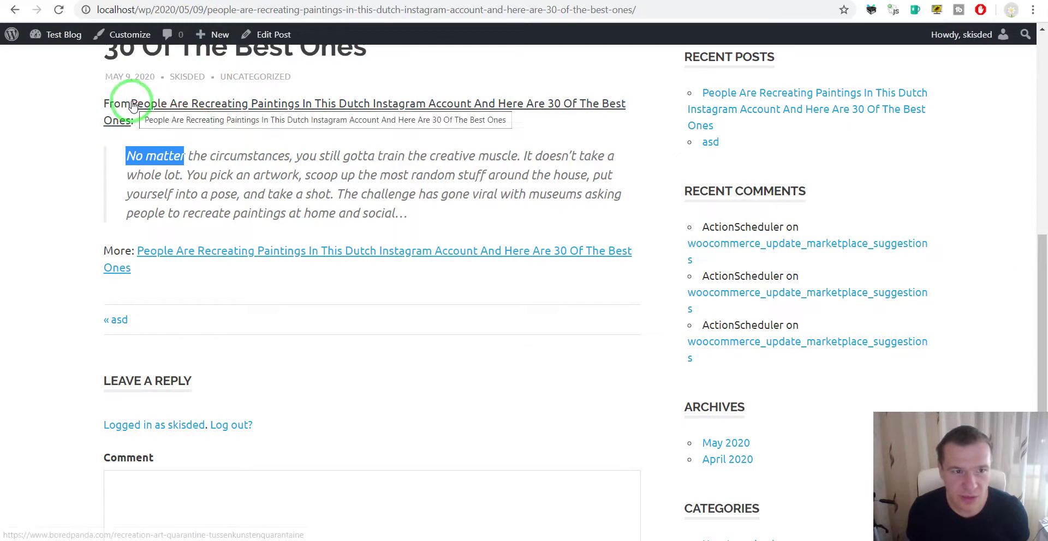
pyautogui.click(137, 2)
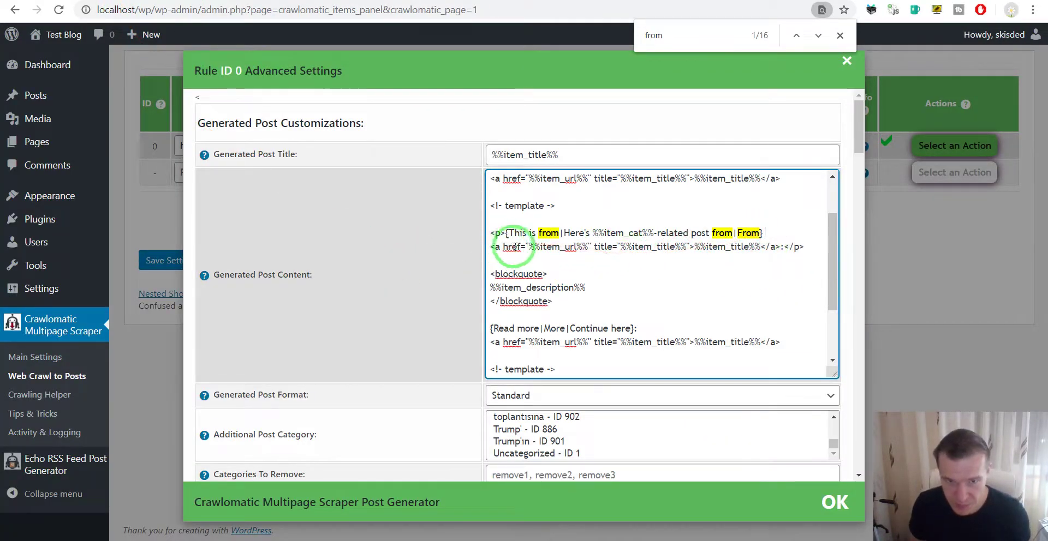
# Compare the template's quoted item description with the post, ending in rule 0's settings
pyautogui.moveTo(557, 241); pyautogui.dragTo(726, 246)
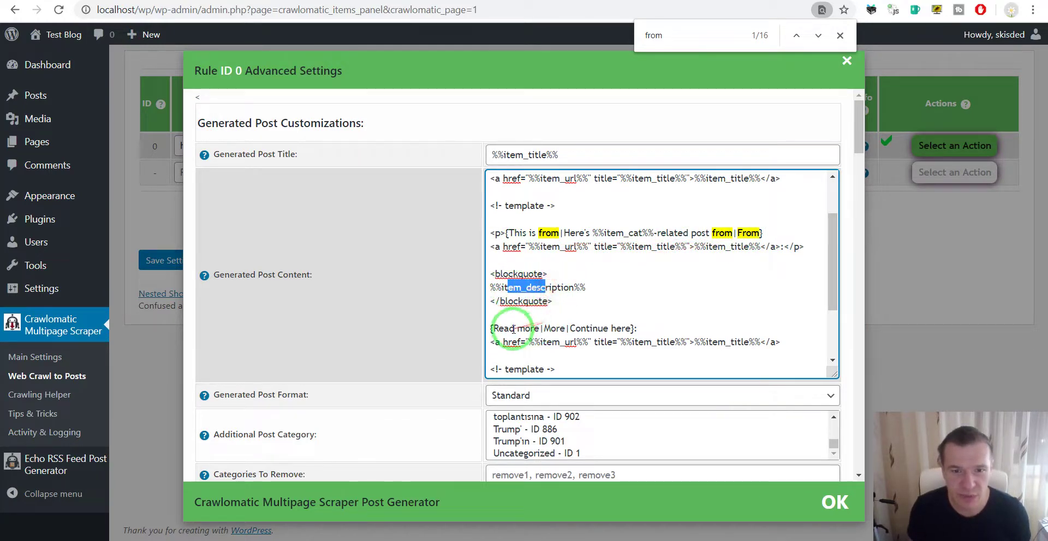
pyautogui.click(295, 1)
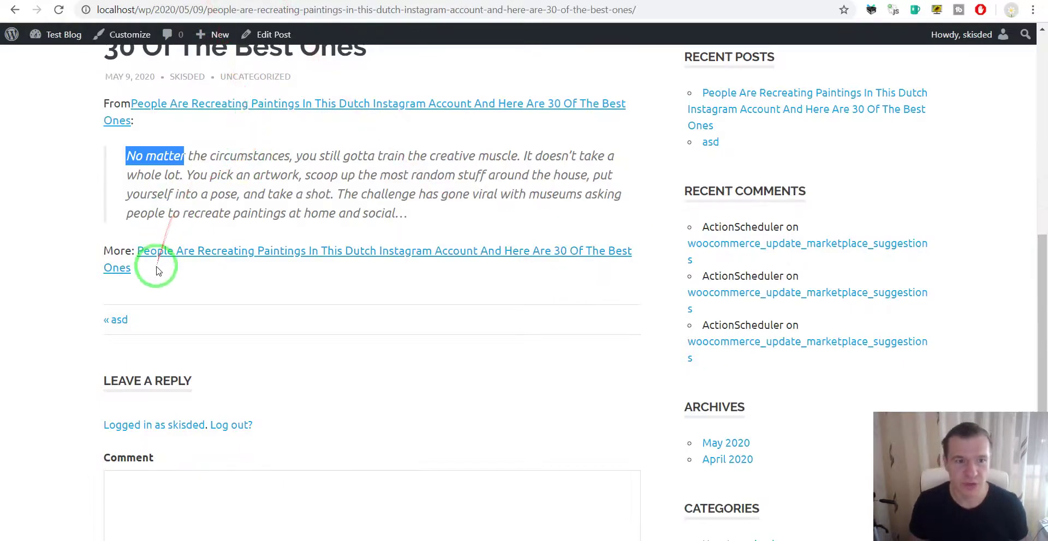
pyautogui.click(62, 1)
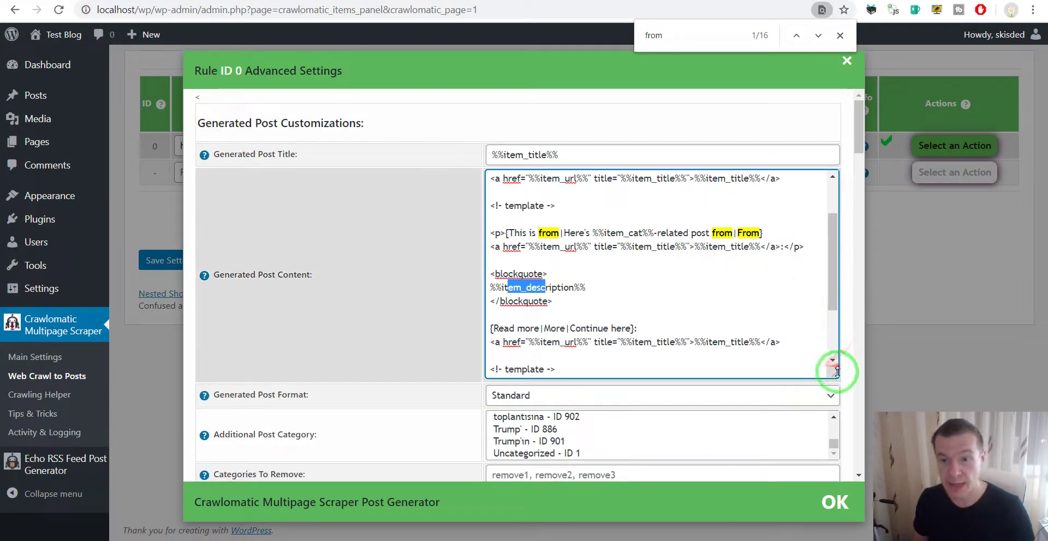
# Enlarge the post content template box and select its '<!- template ->' separator line
pyautogui.moveTo(833, 377); pyautogui.dragTo(833, 437)
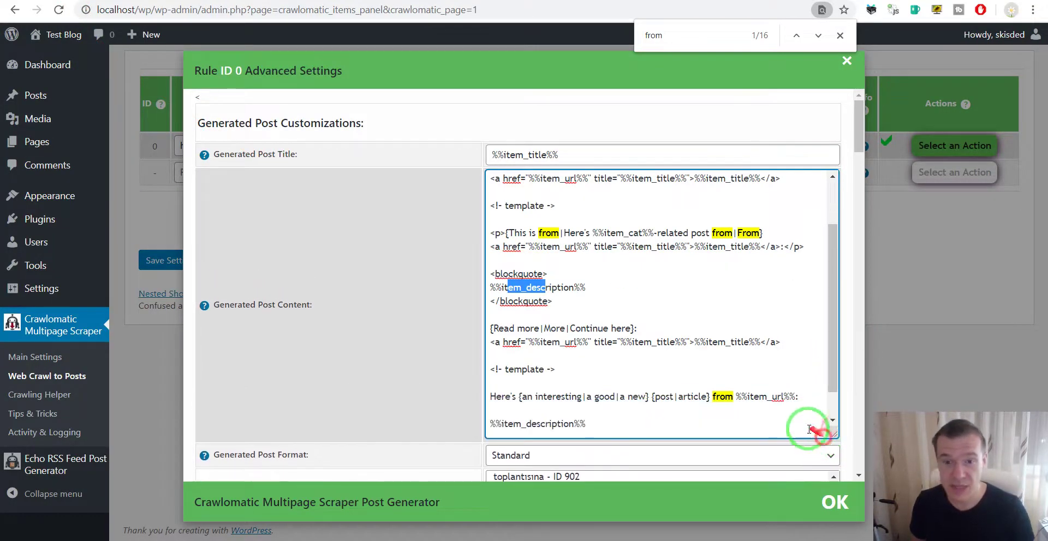
pyautogui.scroll(-1, 749, 369)
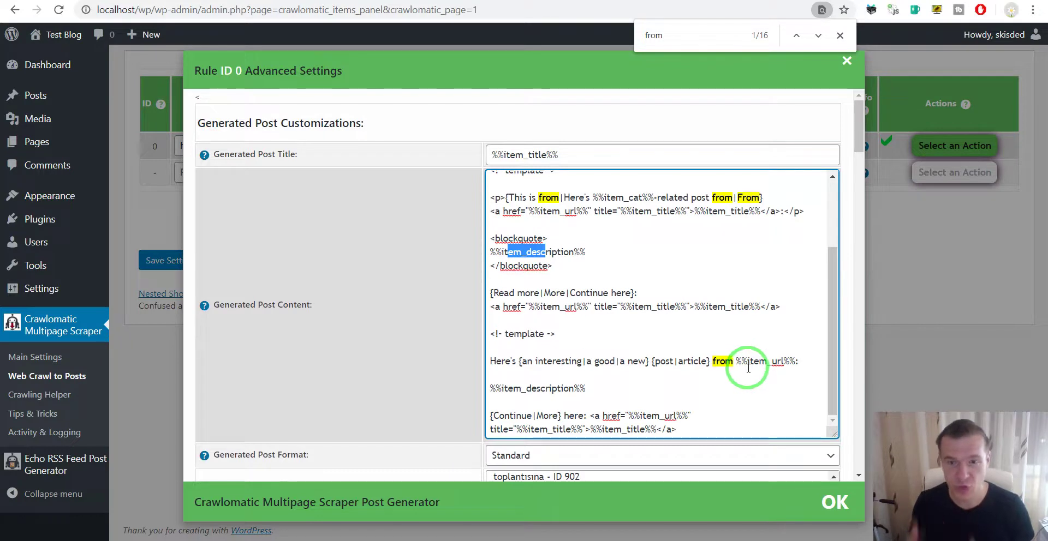
pyautogui.moveTo(557, 333); pyautogui.dragTo(489, 338)
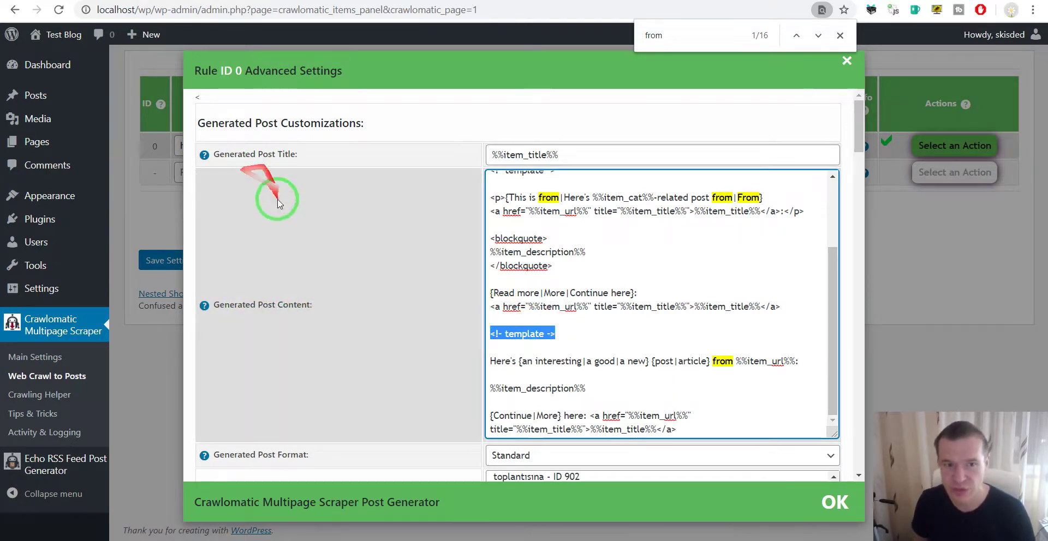
pyautogui.click(560, 334)
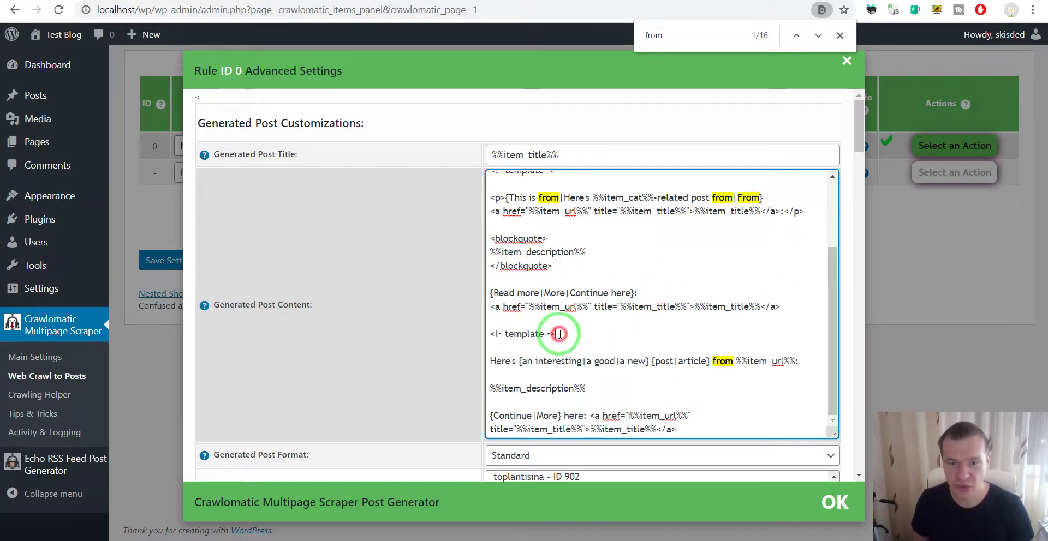
pyautogui.moveTo(557, 334); pyautogui.dragTo(502, 334)
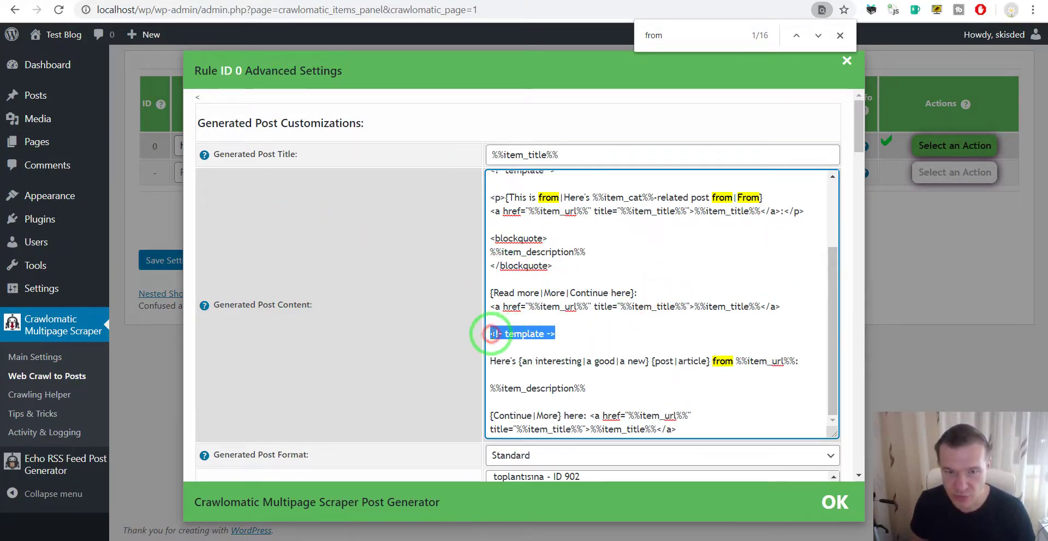